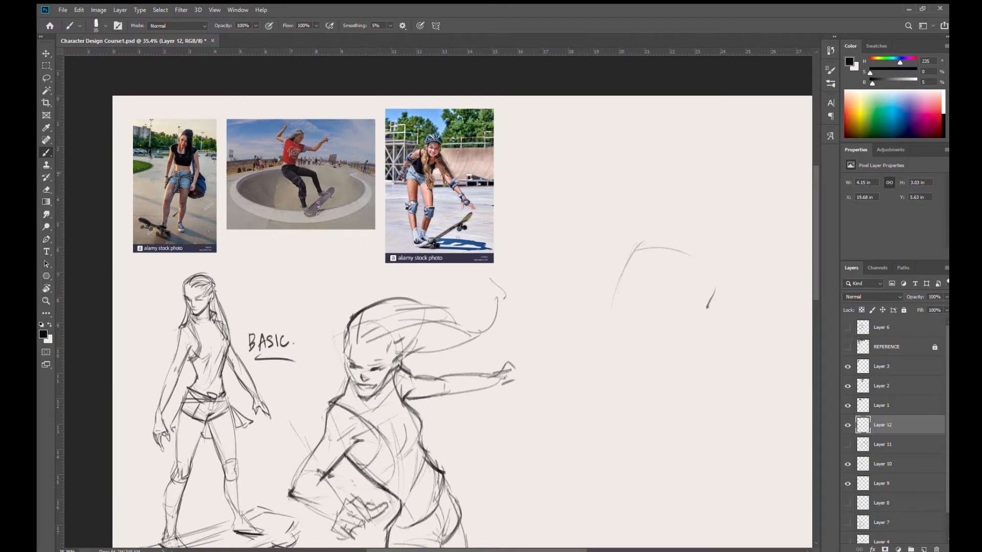
- Draw a small arrow at the left edge of the standing skater photo and reduce the brush size
left_click_drag(315, 165, 303, 208)
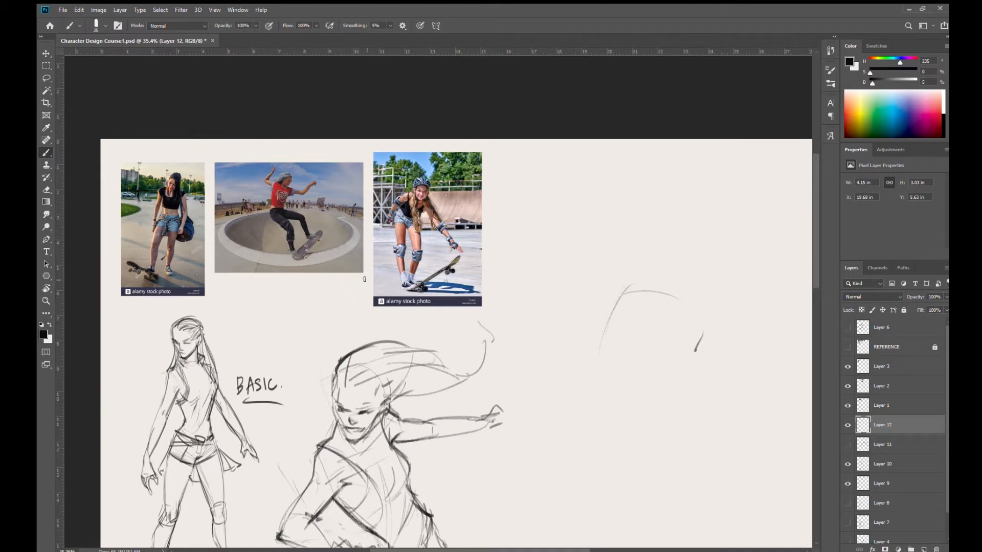
mouse_move(472, 357)
left_mouse_down()
mouse_move(414, 285)
mouse_move(426, 311)
mouse_move(419, 277)
left_mouse_up()
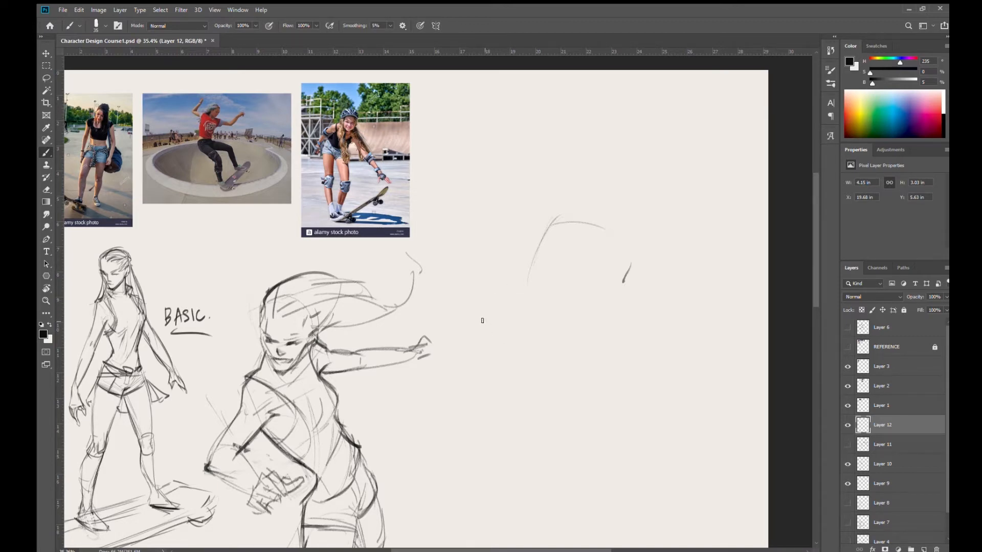
left_click_drag(389, 259, 649, 353)
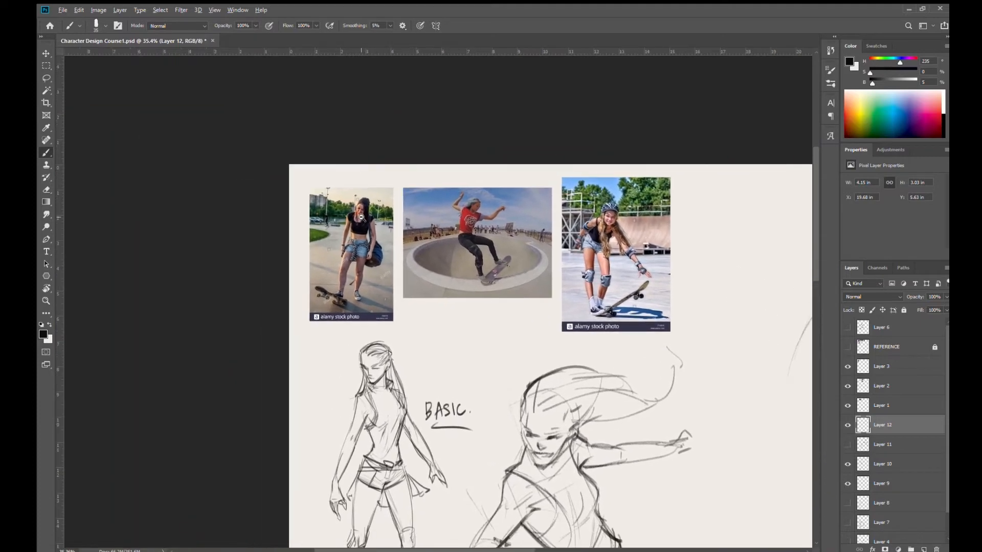
left_click_drag(359, 219, 401, 286, "alt")
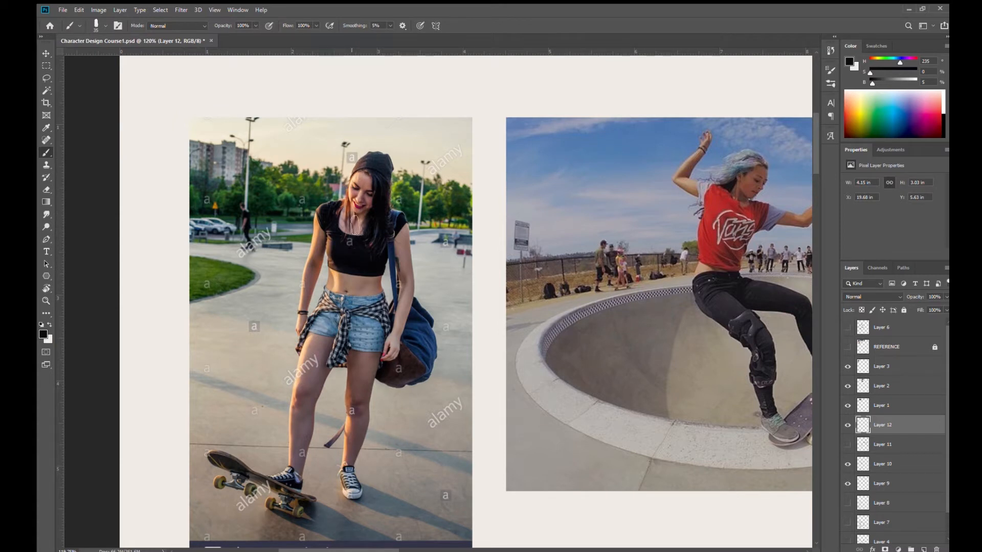
left_click_drag(392, 330, 444, 298)
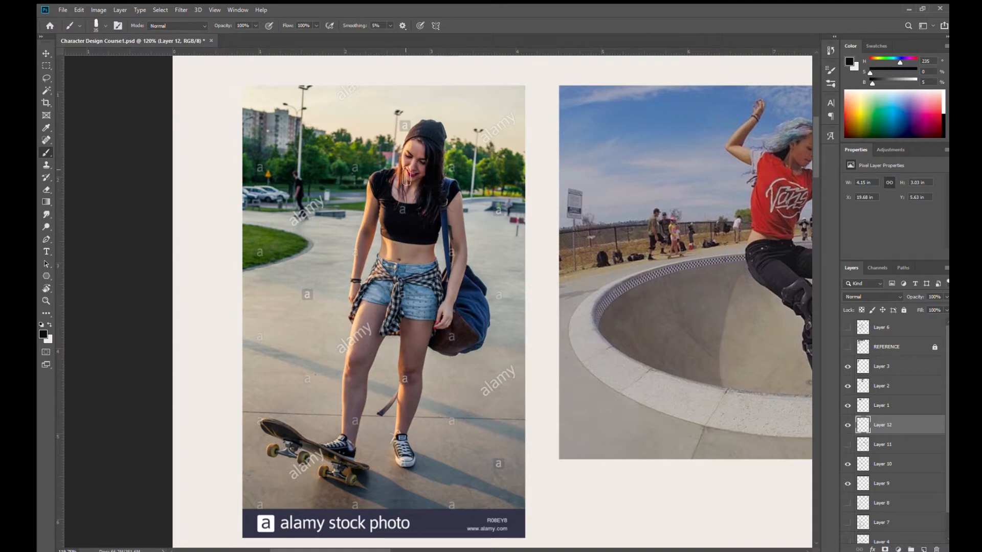
left_click(253, 182)
mouse_move(191, 163)
left_mouse_down()
mouse_move(232, 169)
mouse_move(210, 165)
mouse_move(231, 171)
mouse_move(210, 177)
left_mouse_up()
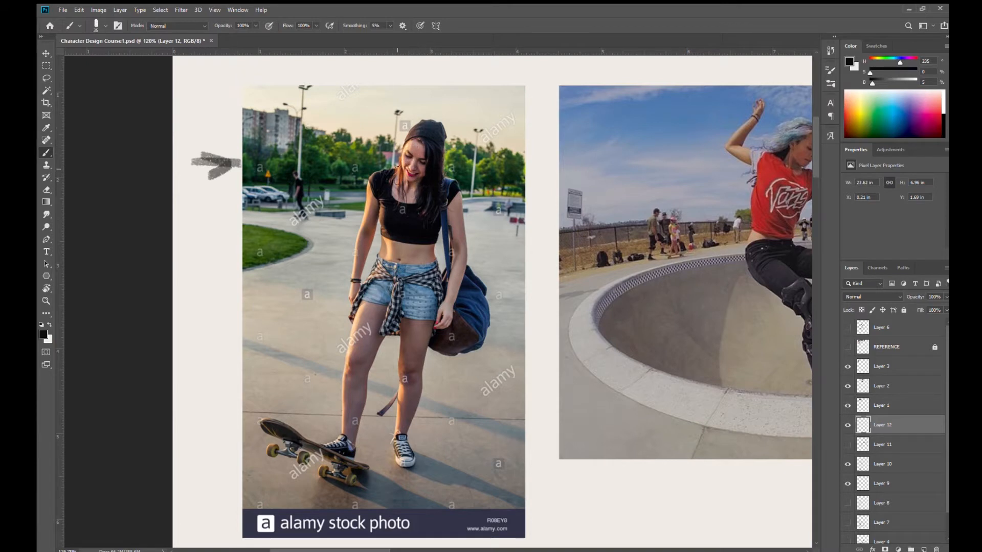
key("bracketleft")
key("bracketleft")
key("bracketleft")
key("bracketleft")
key("bracketleft")
key("bracketleft")
- Examine the three skateboarder reference photos up close and compare their poses with the existing sketches
left_click_drag(467, 330, 270, 275)
left_click_drag(501, 318, 318, 349)
left_click_drag(440, 292, 412, 305)
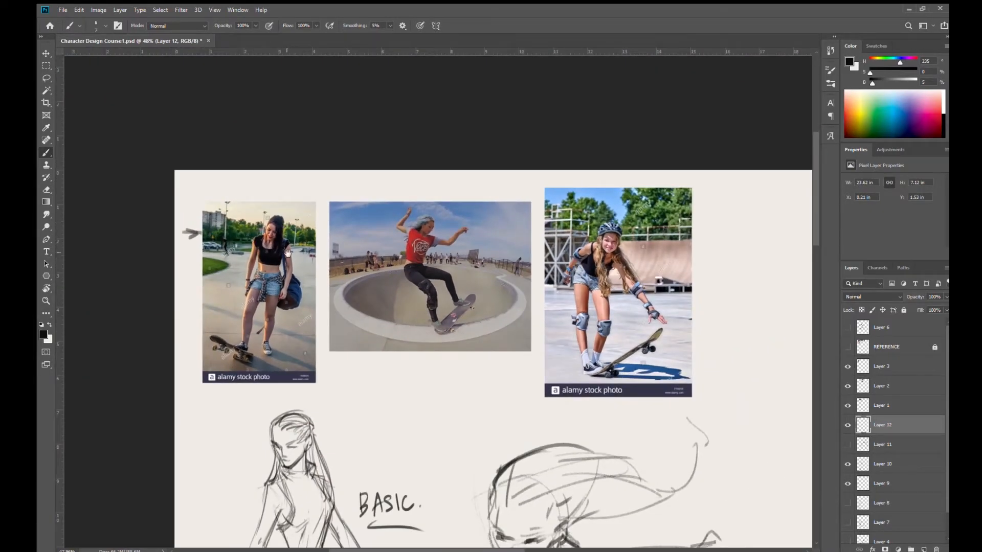
left_click_drag(257, 225, 298, 266)
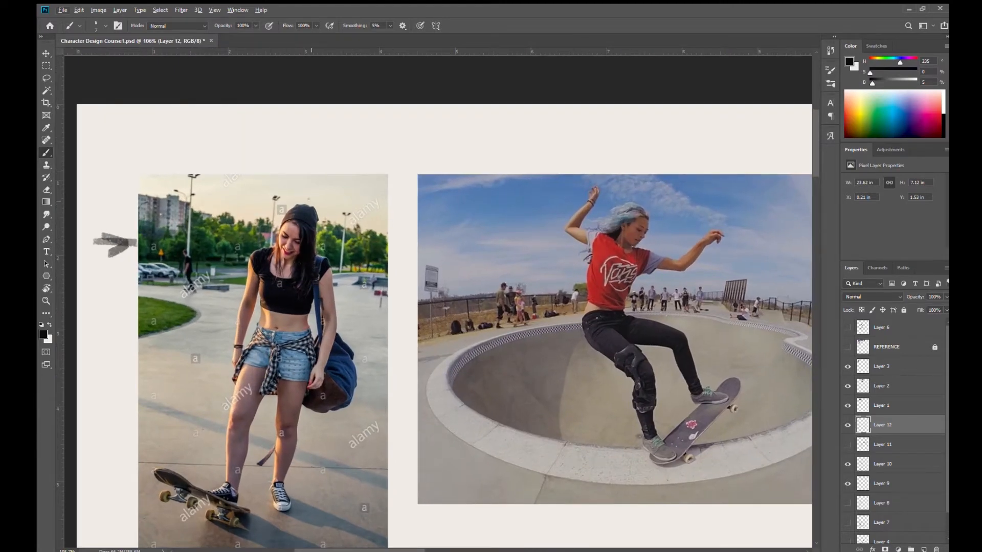
left_click_drag(454, 293, 424, 301)
left_click_drag(463, 339, 401, 171)
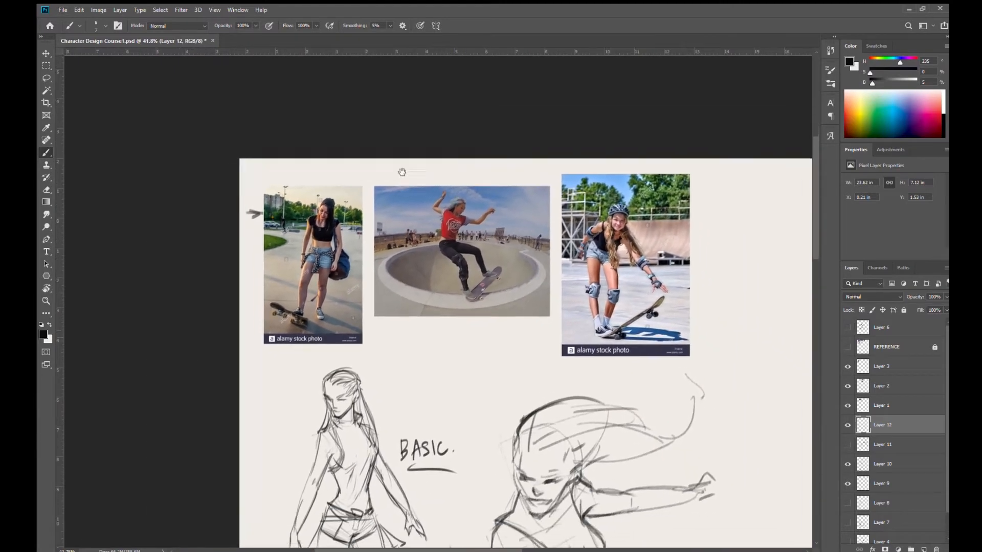
left_click_drag(557, 344, 425, 203)
left_click_drag(698, 286, 600, 383)
left_click_drag(249, 155, 306, 195)
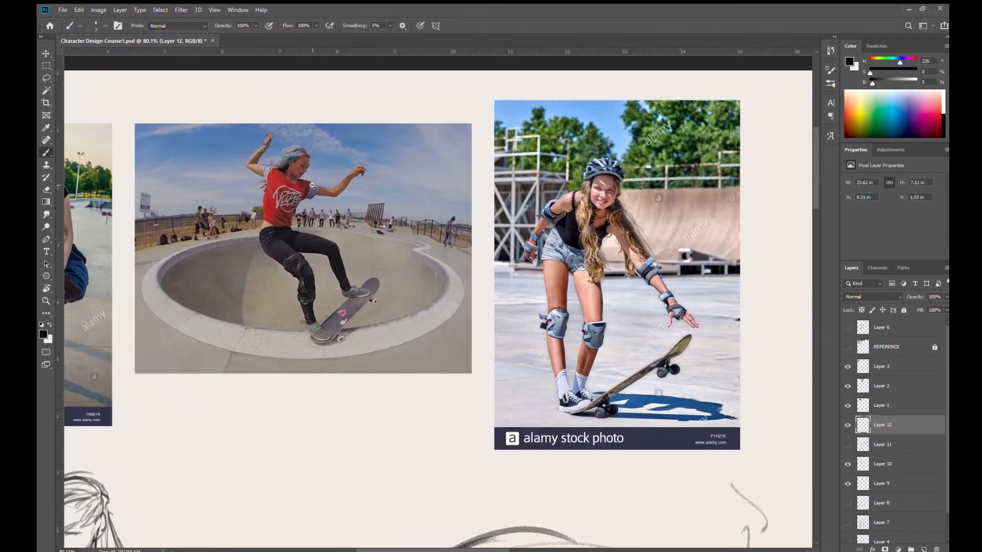
left_click_drag(335, 267, 485, 314)
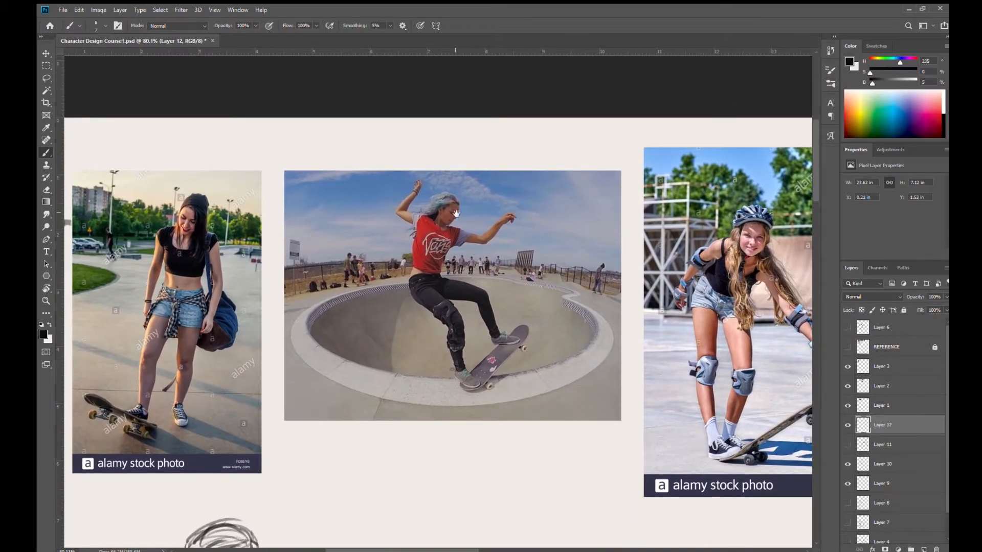
left_click_drag(481, 294, 382, 164)
left_click_drag(431, 266, 384, 258)
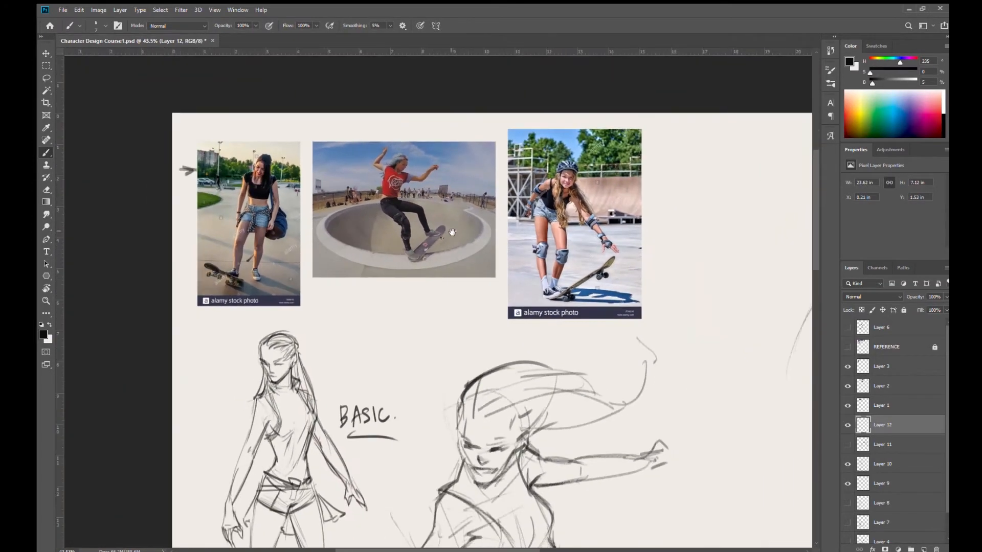
left_click_drag(485, 262, 454, 272)
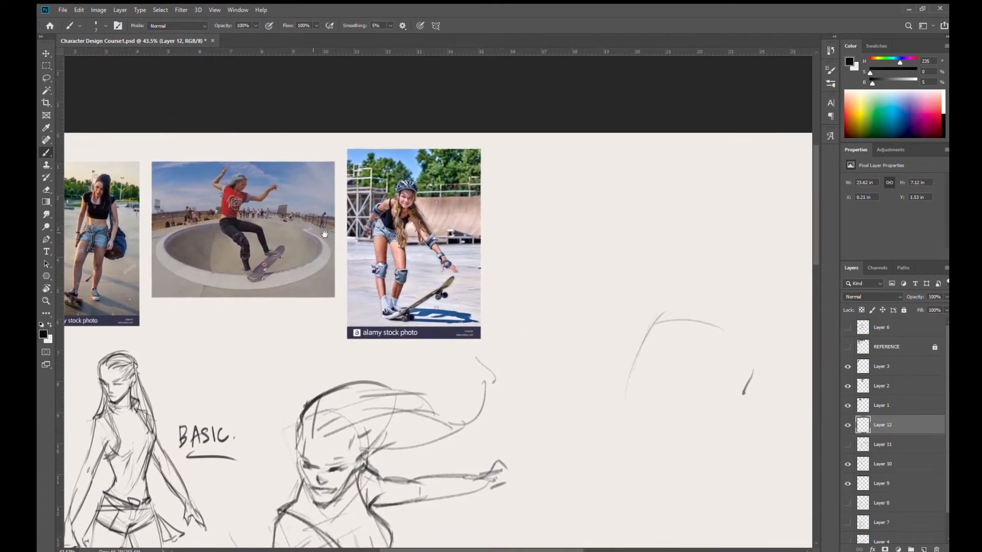
left_click_drag(468, 313, 474, 340)
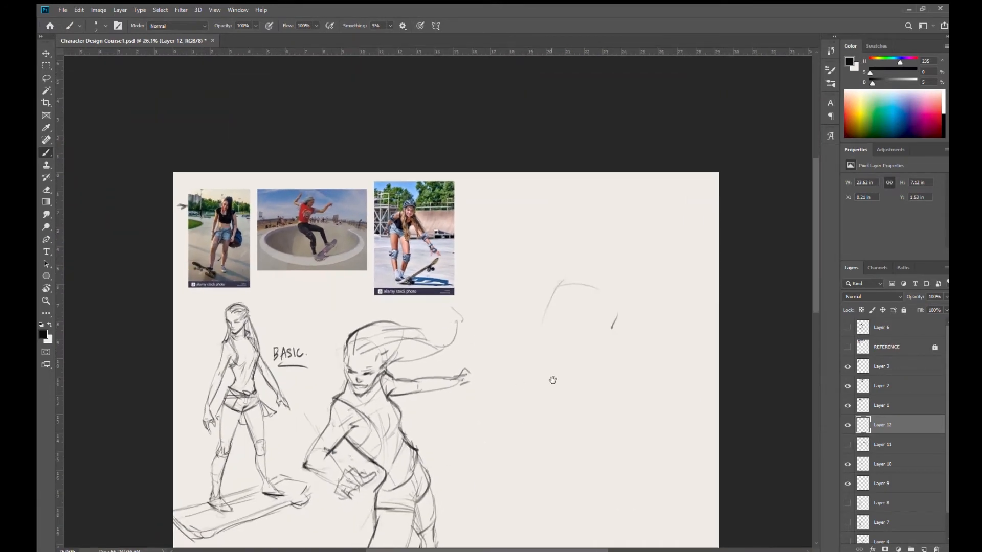
left_click_drag(553, 383, 535, 374)
left_click_drag(523, 330, 536, 362)
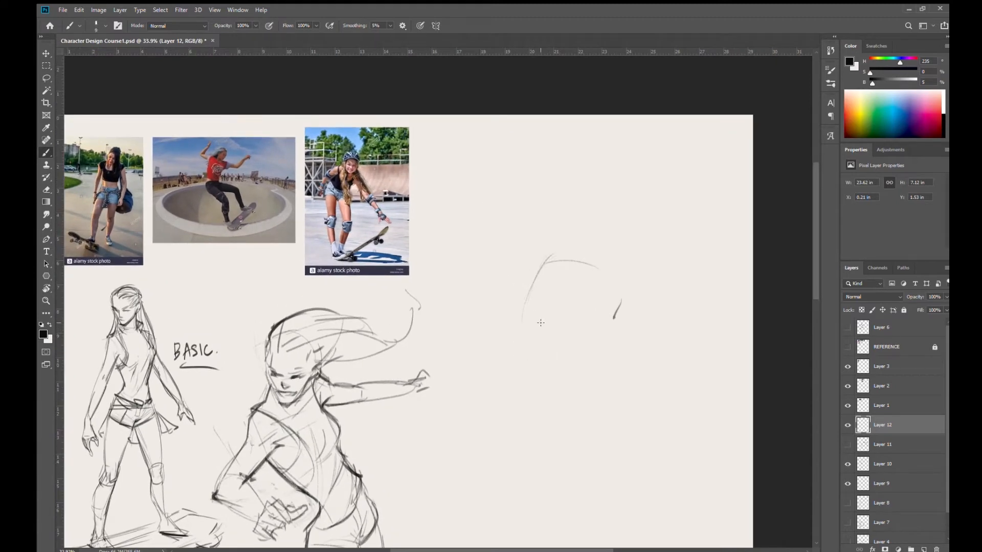
- Rough in the curved construction strokes of the third figure's torso in the empty area beside the action sketch
mouse_move(522, 333)
left_mouse_down()
mouse_move(567, 276)
mouse_move(524, 328)
mouse_move(582, 263)
left_mouse_up()
mouse_move(535, 306)
left_mouse_down()
mouse_move(586, 272)
mouse_move(614, 308)
left_mouse_up()
left_click(582, 433)
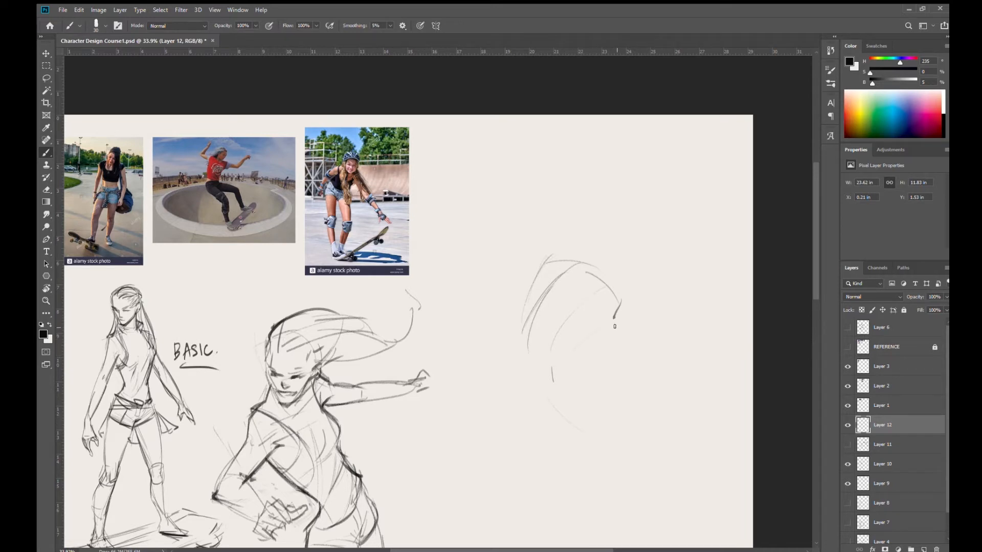
left_click_drag(589, 330, 615, 316)
- Add a new layer above Layer 3 and try a sweeping line of action over the skater in the bowl photo
left_click(903, 369)
left_click(925, 549)
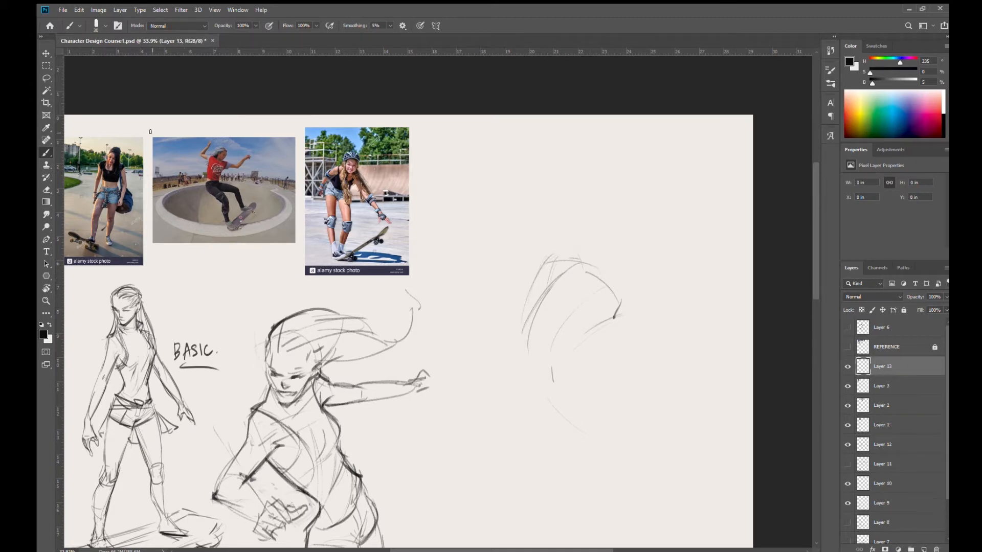
mouse_move(226, 142)
left_mouse_down()
mouse_move(213, 187)
mouse_move(233, 214)
mouse_move(274, 233)
left_mouse_up()
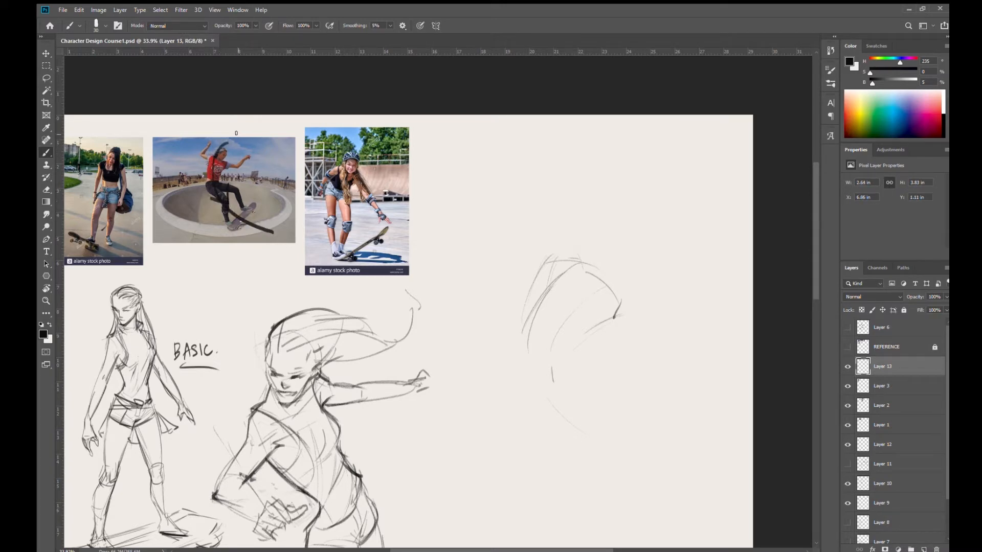
left_click_drag(266, 209, 377, 254)
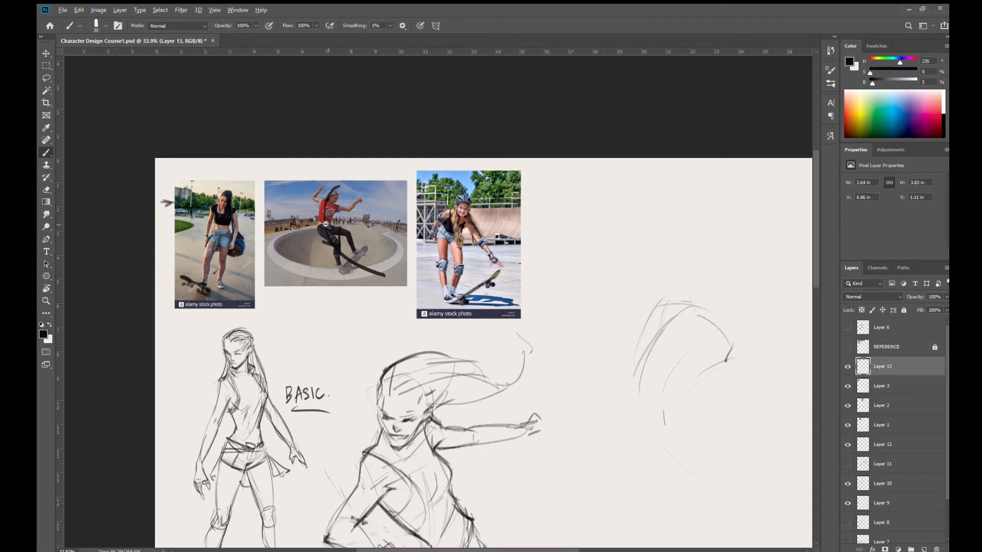
left_click_drag(326, 227, 366, 243)
key("ctrl+z")
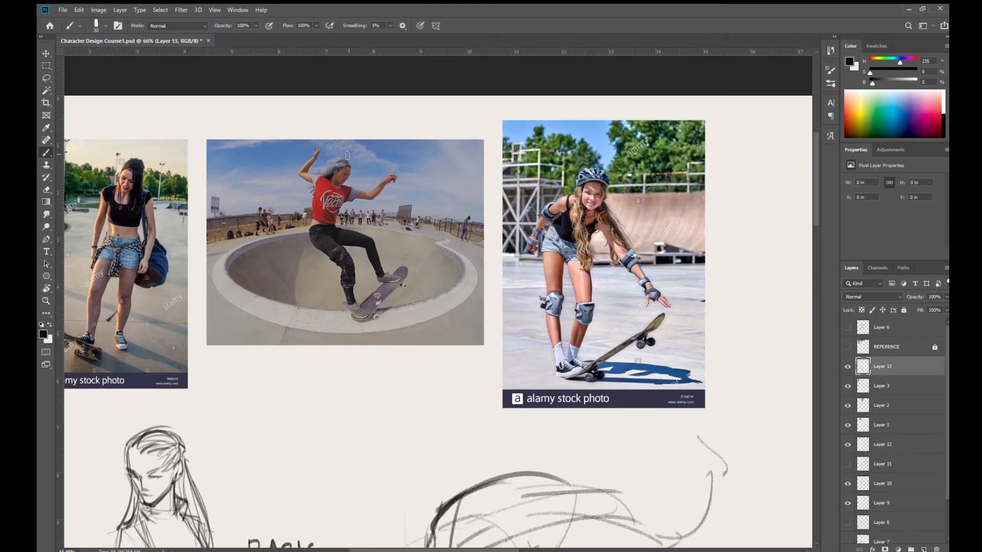
left_click_drag(347, 152, 427, 278)
key("ctrl+z")
- Draw a thick curved line of action over the bowl skater, from above the head through the hips to the skateboard
mouse_move(348, 151)
left_mouse_down()
mouse_move(322, 208)
mouse_move(336, 255)
left_mouse_up()
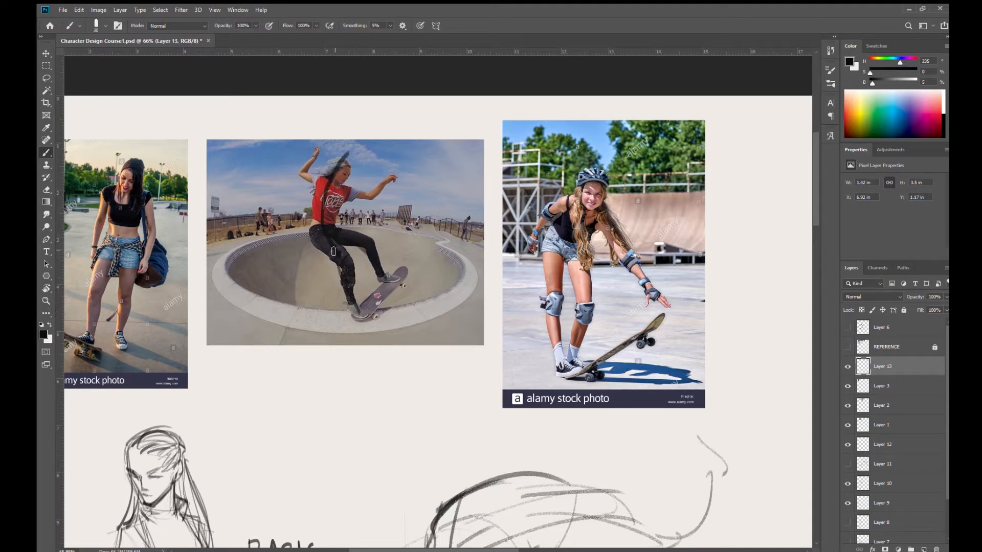
mouse_move(358, 149)
left_mouse_down()
mouse_move(333, 198)
mouse_move(361, 319)
mouse_move(349, 302)
left_mouse_up()
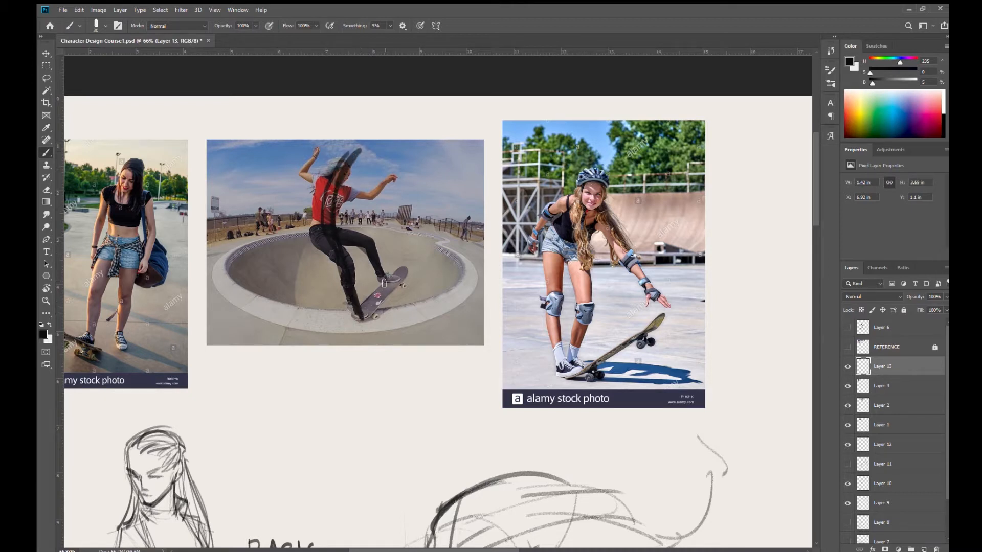
mouse_move(357, 153)
left_mouse_down()
mouse_move(335, 236)
mouse_move(378, 330)
left_mouse_up()
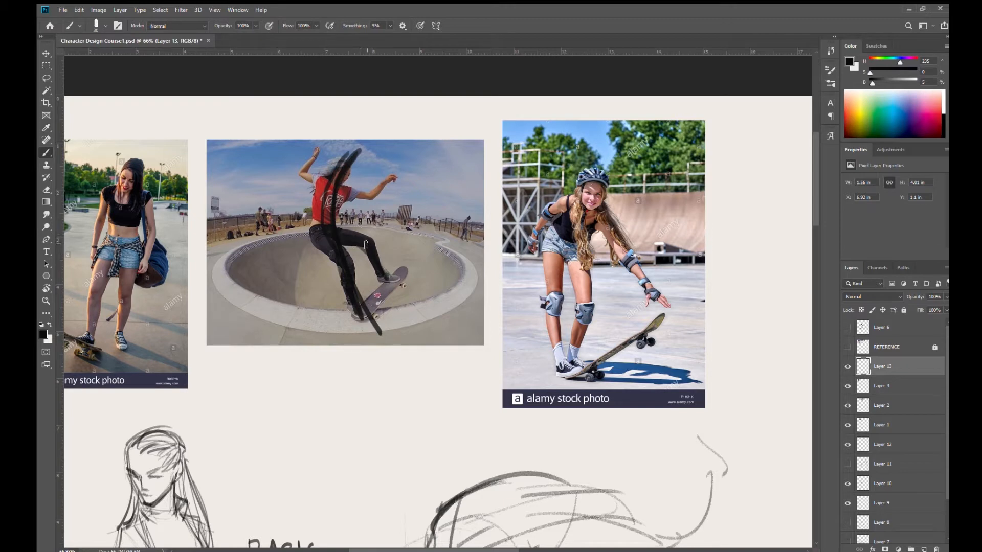
mouse_move(364, 144)
left_mouse_down()
mouse_move(337, 174)
mouse_move(340, 249)
mouse_move(378, 328)
left_mouse_up()
left_click_drag(333, 223, 350, 194)
left_click_drag(357, 153, 363, 141)
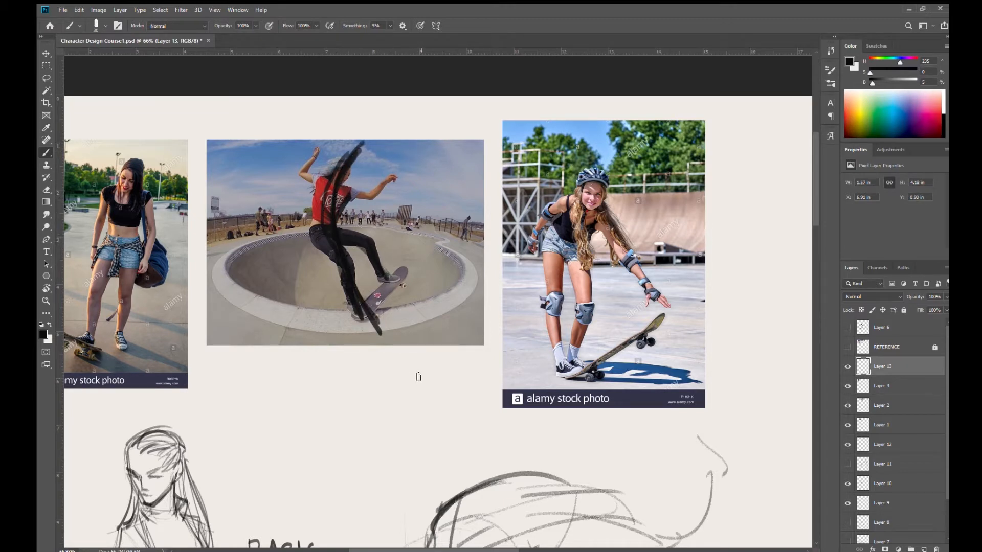
- Delete the layer holding the line of action drawn over the bowl skater photo
left_click_drag(397, 313, 263, 299)
mouse_move(307, 281)
left_mouse_down()
mouse_move(281, 277)
mouse_move(295, 285)
left_mouse_up()
left_click_drag(331, 318, 388, 331)
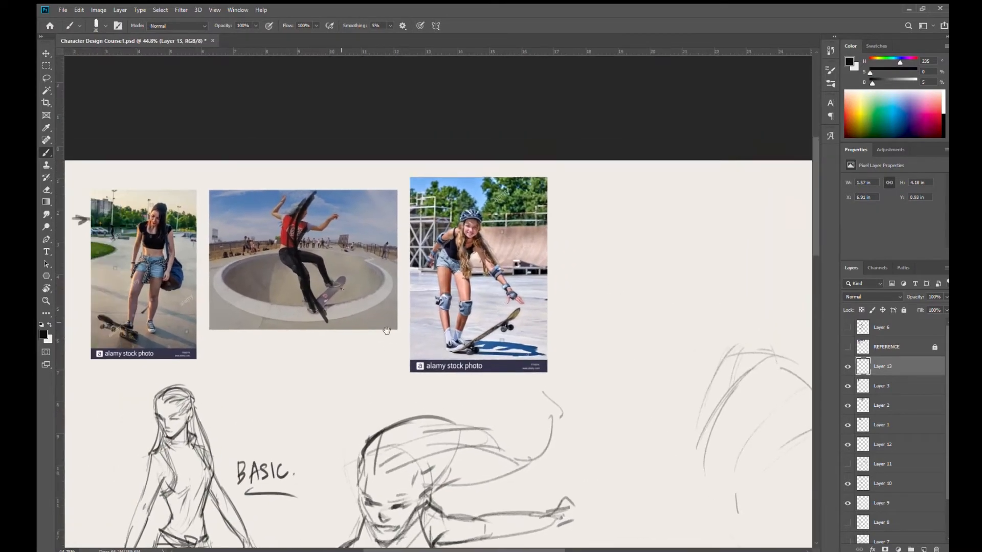
key("Delete")
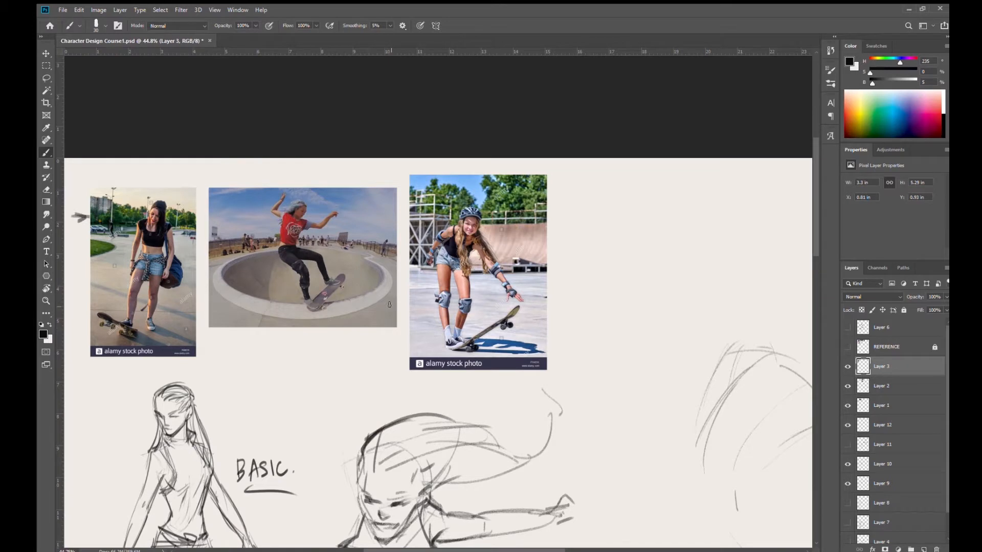
- Select Layer 12 and sketch a long curved line of action from the third figure's upper torso down toward the legs
left_click_drag(515, 369, 428, 307)
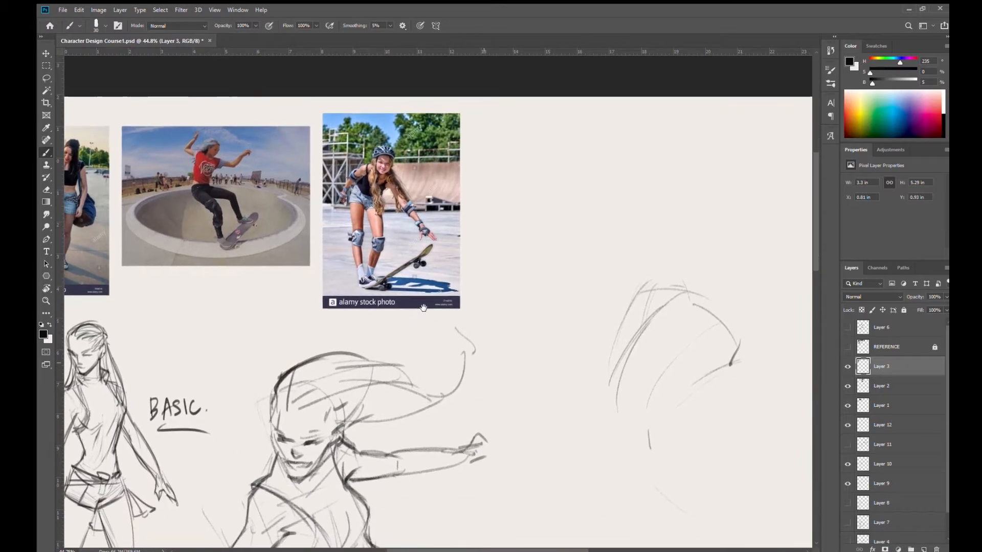
left_click(725, 359, "ctrl")
mouse_move(508, 332)
left_mouse_down()
mouse_move(463, 326)
mouse_move(511, 278)
left_mouse_up()
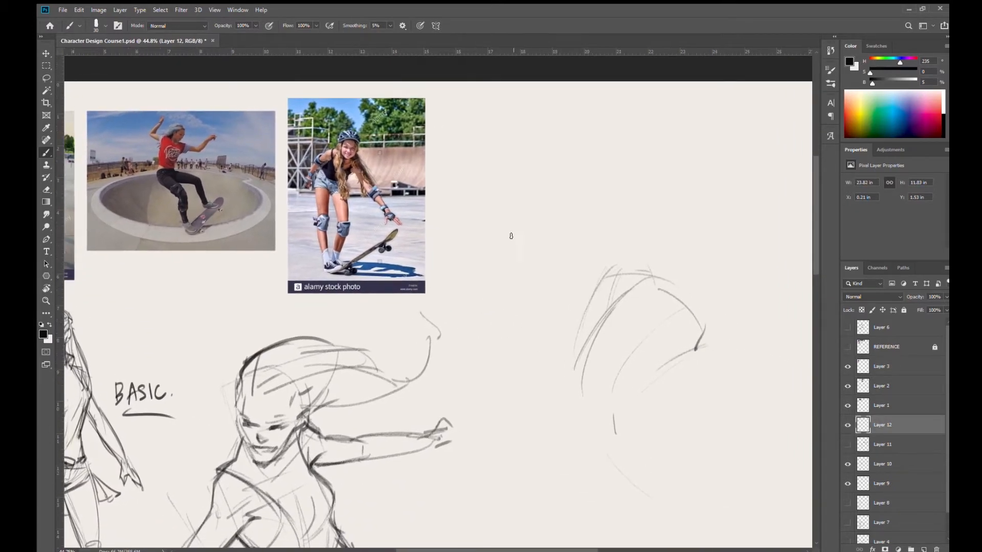
scroll(588, 342, "down", 2)
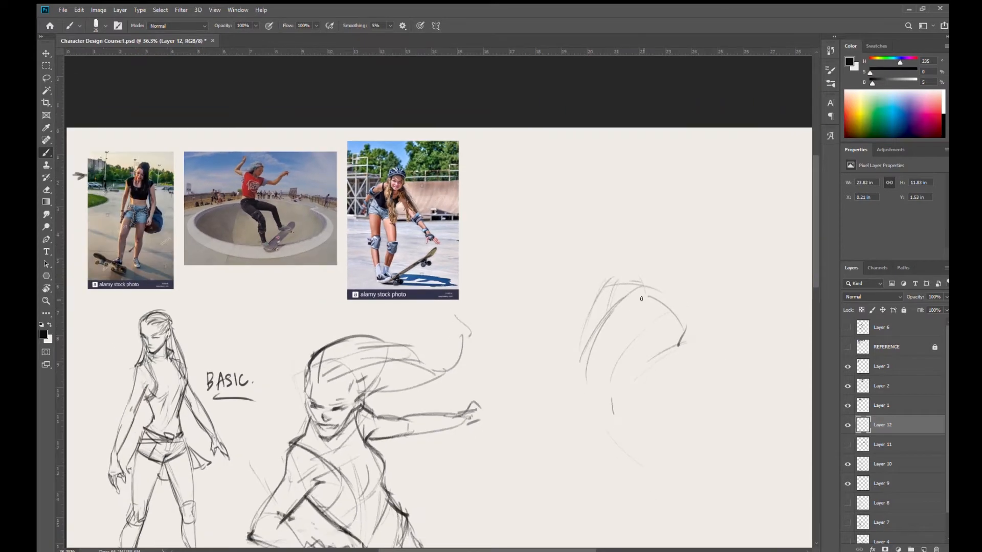
mouse_move(623, 306)
left_mouse_down()
mouse_move(613, 408)
mouse_move(644, 467)
mouse_move(671, 490)
left_mouse_up()
left_click_drag(598, 338, 648, 283)
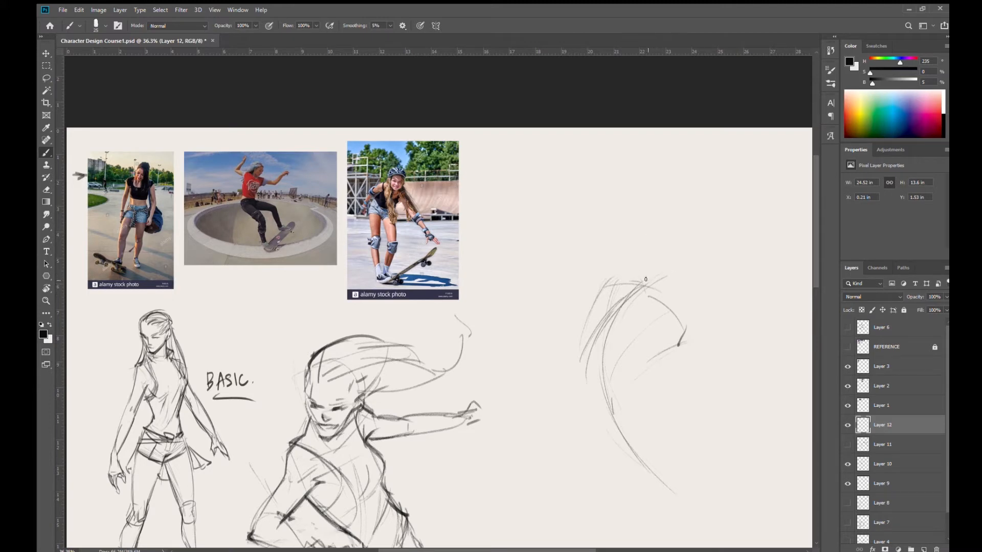
- Build up the third figure's rib cage with strokes for its upper edge, left side and lower right edge
left_click_drag(674, 286, 640, 275)
left_click_drag(693, 308, 651, 343)
left_click_drag(610, 277, 580, 361)
key("ctrl+z")
left_click_drag(614, 277, 587, 336)
mouse_move(608, 279)
left_mouse_down()
mouse_move(606, 383)
mouse_move(607, 356)
mouse_move(594, 356)
mouse_move(628, 363)
mouse_move(669, 321)
mouse_move(669, 280)
mouse_move(609, 277)
mouse_move(682, 315)
left_mouse_up()
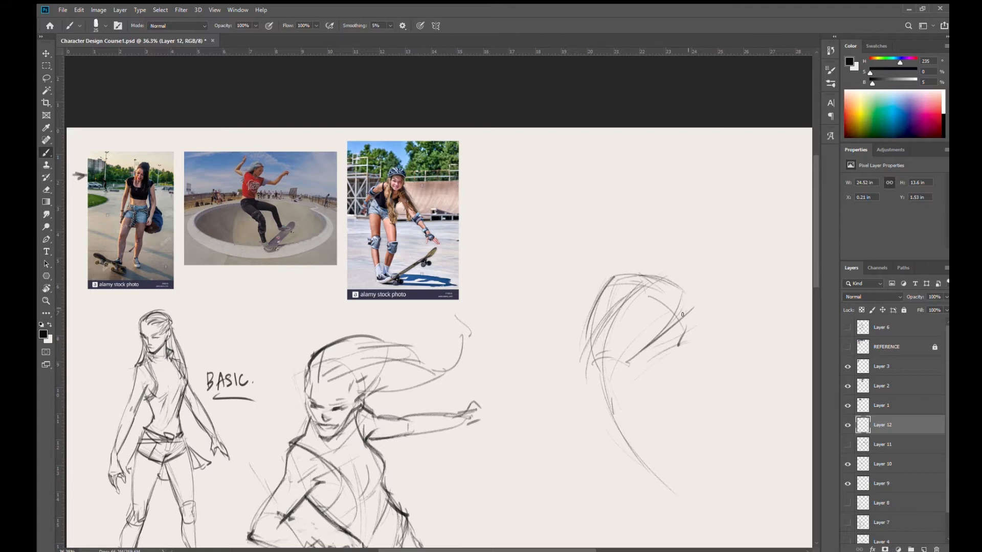
- Sketch the waist and an angular pelvis block below the third figure's rib cage
mouse_move(607, 374)
left_mouse_down()
mouse_move(619, 399)
mouse_move(612, 383)
mouse_move(628, 395)
mouse_move(604, 400)
mouse_move(622, 407)
mouse_move(587, 393)
mouse_move(624, 407)
mouse_move(624, 394)
mouse_move(660, 393)
left_mouse_up()
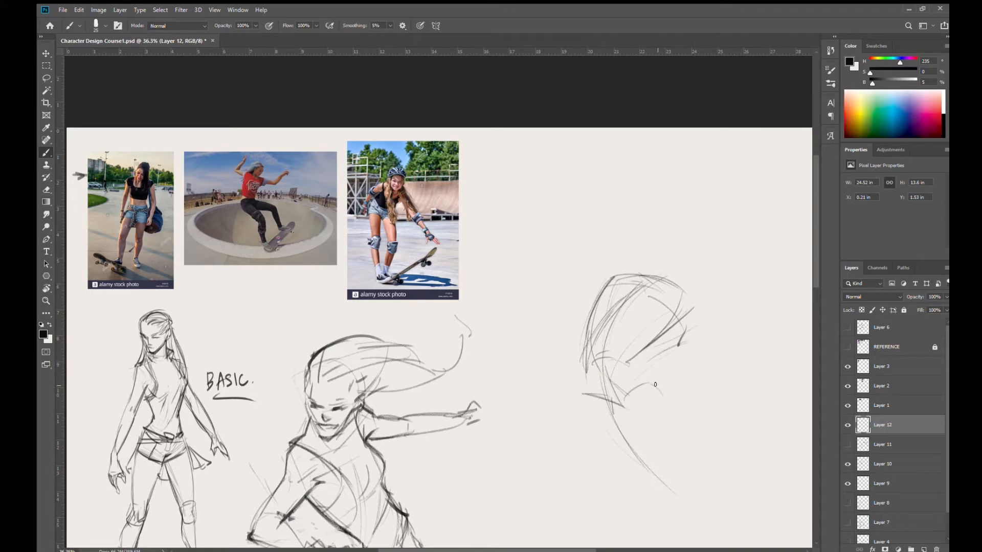
mouse_move(634, 360)
left_mouse_down()
mouse_move(647, 383)
mouse_move(638, 378)
left_mouse_up()
mouse_move(579, 392)
left_mouse_down()
mouse_move(643, 386)
mouse_move(585, 412)
mouse_move(585, 430)
left_mouse_up()
mouse_move(585, 416)
left_mouse_down()
mouse_move(630, 435)
mouse_move(615, 425)
mouse_move(629, 429)
mouse_move(661, 404)
mouse_move(622, 427)
mouse_move(664, 395)
mouse_move(656, 386)
mouse_move(665, 398)
mouse_move(648, 383)
mouse_move(668, 398)
left_mouse_up()
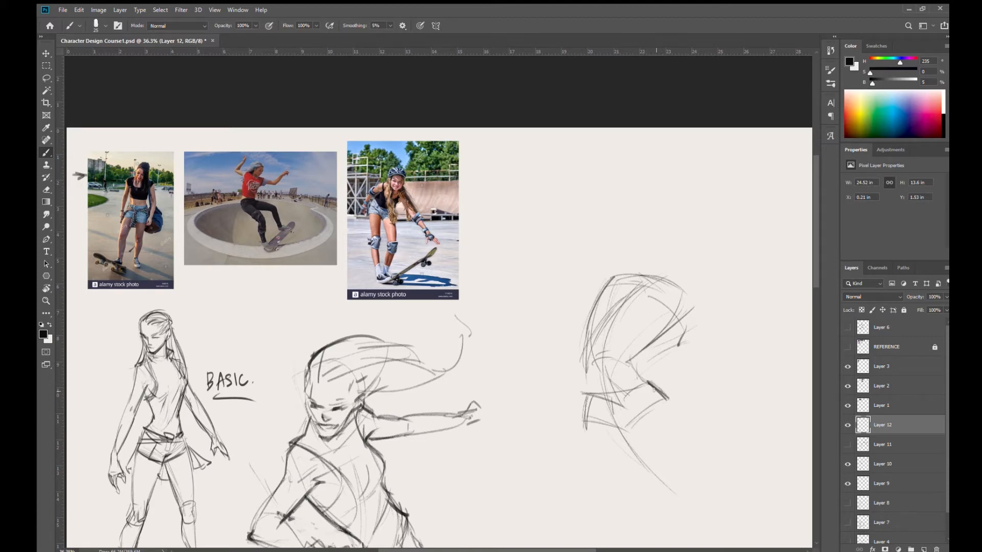
- Sketch the tapering thigh below the pelvis block along the line of action, ending in a small rounded knee
scroll(658, 412, "down", 2)
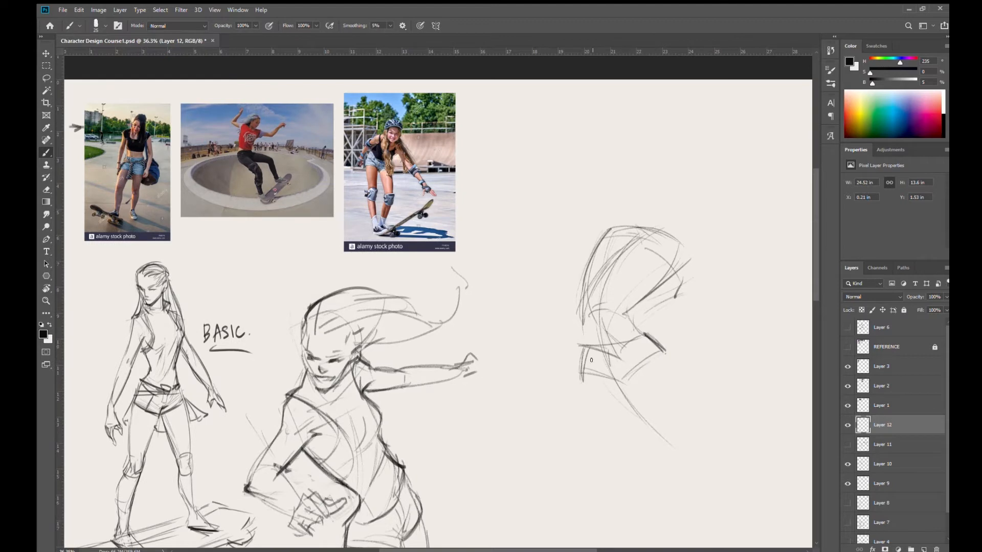
mouse_move(577, 388)
left_mouse_down()
mouse_move(611, 378)
mouse_move(626, 391)
mouse_move(585, 404)
mouse_move(633, 468)
left_mouse_up()
left_click_drag(587, 420, 638, 469)
left_click_drag(621, 391, 646, 476)
mouse_move(579, 376)
left_mouse_down()
mouse_move(586, 428)
mouse_move(638, 486)
mouse_move(638, 472)
mouse_move(647, 495)
mouse_move(640, 470)
mouse_move(634, 477)
mouse_move(651, 498)
mouse_move(643, 470)
mouse_move(642, 495)
mouse_move(634, 471)
mouse_move(653, 496)
left_mouse_up()
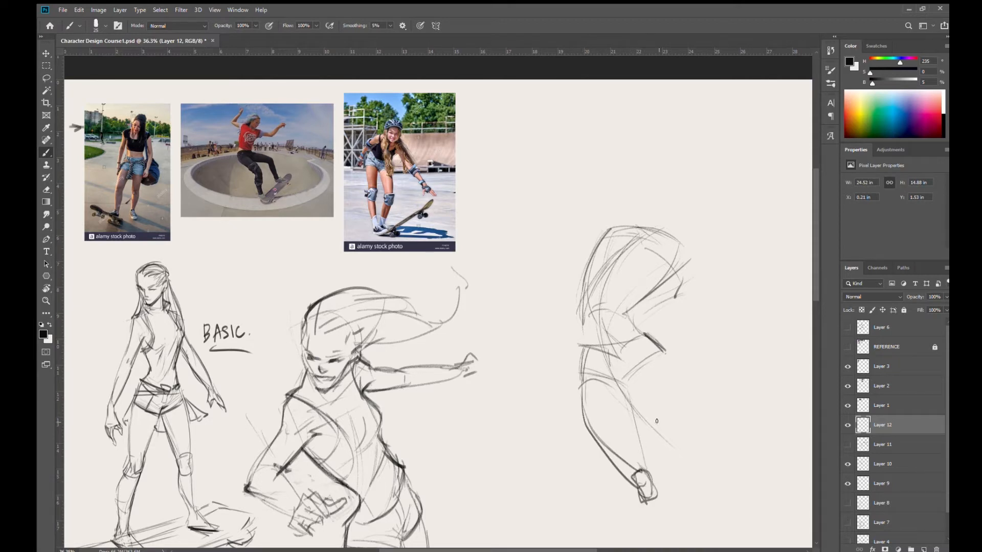
- Sketch the third figure's raised second thigh extending outward from the pelvis, plus a faint guide curve sweeping down toward the feet
left_click_drag(625, 390, 639, 457)
mouse_move(647, 387)
left_mouse_down()
mouse_move(625, 384)
mouse_move(673, 408)
mouse_move(712, 412)
left_mouse_up()
left_click_drag(655, 349, 747, 392)
left_click_drag(629, 384, 739, 404)
mouse_move(624, 393)
left_mouse_down()
mouse_move(624, 427)
mouse_move(716, 544)
left_mouse_up()
left_click_drag(602, 305, 674, 221)
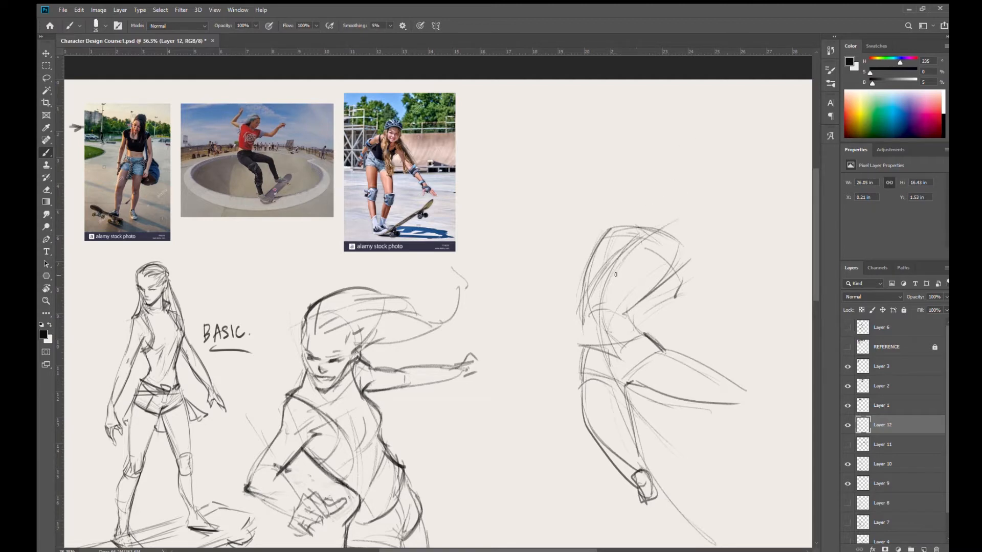
left_click_drag(660, 363, 626, 233)
mouse_move(583, 199)
left_mouse_down()
mouse_move(638, 216)
mouse_move(639, 202)
mouse_move(606, 254)
left_mouse_up()
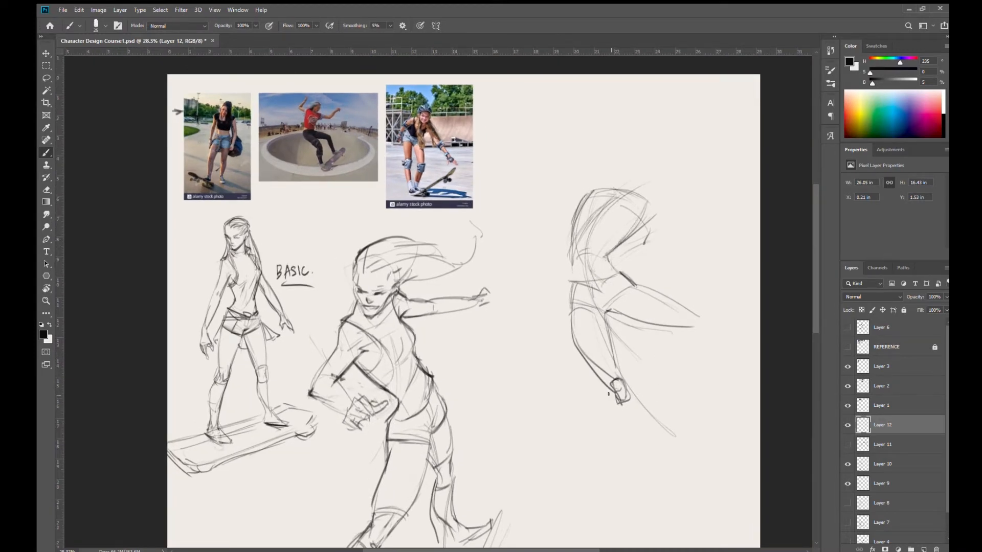
- Begin the extended leg's shin and sketch the raised leg's knee, calf and pointed foot
mouse_move(605, 393)
left_mouse_down()
mouse_move(609, 414)
mouse_move(638, 441)
left_mouse_up()
key("ctrl+z")
mouse_move(614, 393)
left_mouse_down()
mouse_move(622, 426)
mouse_move(663, 448)
left_mouse_up()
left_click_drag(652, 322, 690, 330)
mouse_move(637, 284)
left_mouse_down()
mouse_move(677, 304)
mouse_move(700, 325)
left_mouse_up()
left_click_drag(696, 316, 710, 374)
left_click_drag(709, 332, 714, 382)
- Build up the extended leg's calf and shin contours below the knee, ending in a long pointed foot
left_click_drag(628, 388, 666, 456)
left_click_drag(619, 414, 679, 459)
left_click_drag(633, 396, 689, 466)
left_click_drag(647, 414, 693, 474)
mouse_move(628, 388)
left_mouse_down()
mouse_move(655, 424)
mouse_move(639, 434)
mouse_move(614, 414)
mouse_move(675, 459)
left_mouse_up()
mouse_move(635, 434)
left_mouse_down()
mouse_move(682, 472)
mouse_move(685, 462)
mouse_move(667, 455)
mouse_move(713, 496)
left_mouse_up()
left_click_drag(686, 460, 725, 486)
- Rough in the tilted skateboard under both feet with a line between the feet, a rounded end and a long curved outer edge
mouse_move(699, 367)
left_mouse_down()
mouse_move(709, 395)
mouse_move(726, 389)
mouse_move(710, 401)
mouse_move(725, 396)
mouse_move(719, 387)
mouse_move(749, 388)
mouse_move(705, 398)
mouse_move(719, 401)
mouse_move(682, 435)
left_mouse_up()
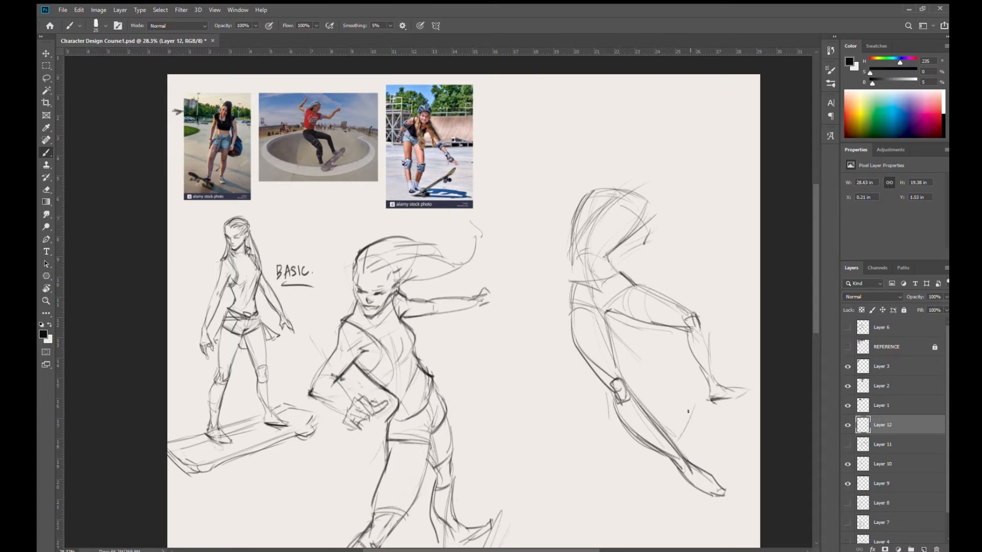
mouse_move(710, 385)
left_mouse_down()
mouse_move(715, 362)
mouse_move(748, 358)
mouse_move(737, 470)
left_mouse_up()
left_click_drag(758, 358, 712, 527)
left_click_drag(749, 444, 709, 531)
left_click_drag(671, 477, 644, 509)
- Define the third figure's shoulder line and sketch the rounded shoulder forms at both ends of the upper torso
left_click_drag(586, 189, 639, 195)
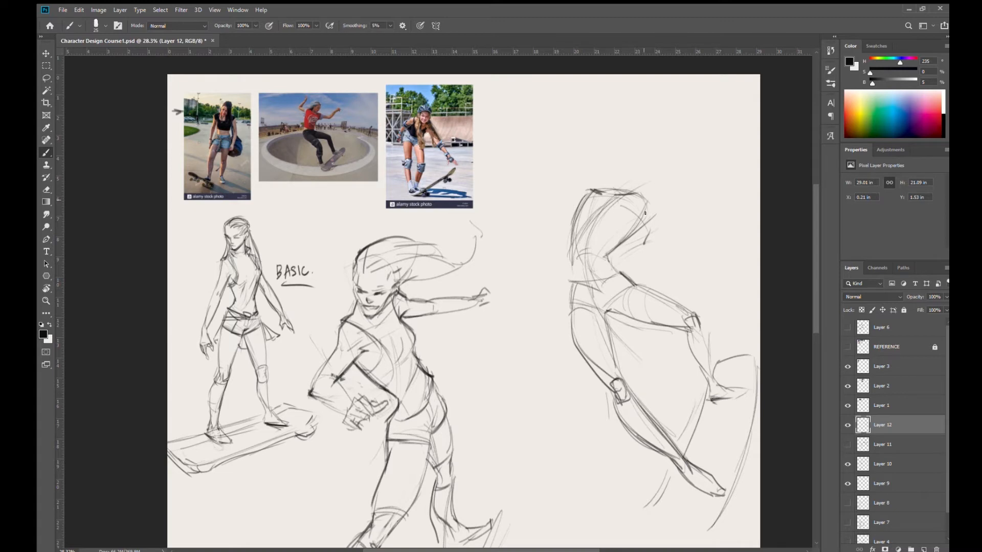
mouse_move(637, 188)
left_mouse_down()
mouse_move(660, 205)
mouse_move(639, 207)
mouse_move(657, 201)
left_mouse_up()
left_click_drag(605, 262, 616, 273)
mouse_move(586, 198)
left_mouse_down()
mouse_move(568, 218)
mouse_move(578, 202)
mouse_move(566, 207)
mouse_move(603, 196)
mouse_move(594, 213)
mouse_move(614, 218)
mouse_move(598, 215)
mouse_move(626, 193)
mouse_move(566, 209)
mouse_move(589, 194)
left_mouse_up()
left_click_drag(573, 202, 597, 195)
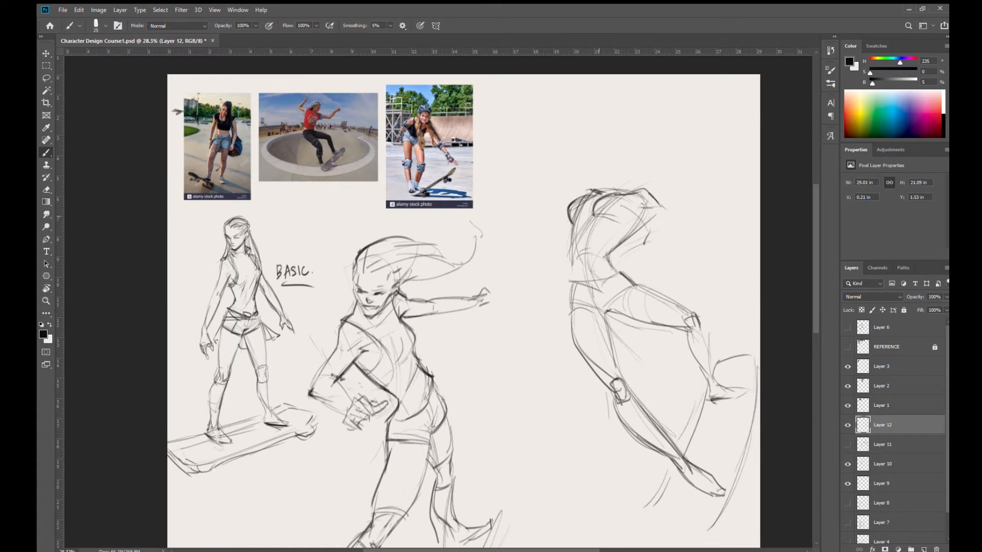
- Sketch the outstretched upper arm from the shoulder and add the neck with an oval head above the torso
left_click_drag(607, 255, 645, 218)
mouse_move(596, 190)
left_mouse_down()
mouse_move(639, 148)
mouse_move(653, 151)
mouse_move(653, 184)
mouse_move(617, 173)
mouse_move(639, 148)
mouse_move(649, 185)
mouse_move(641, 192)
mouse_move(687, 227)
mouse_move(680, 238)
left_mouse_up()
left_click_drag(647, 210, 634, 222)
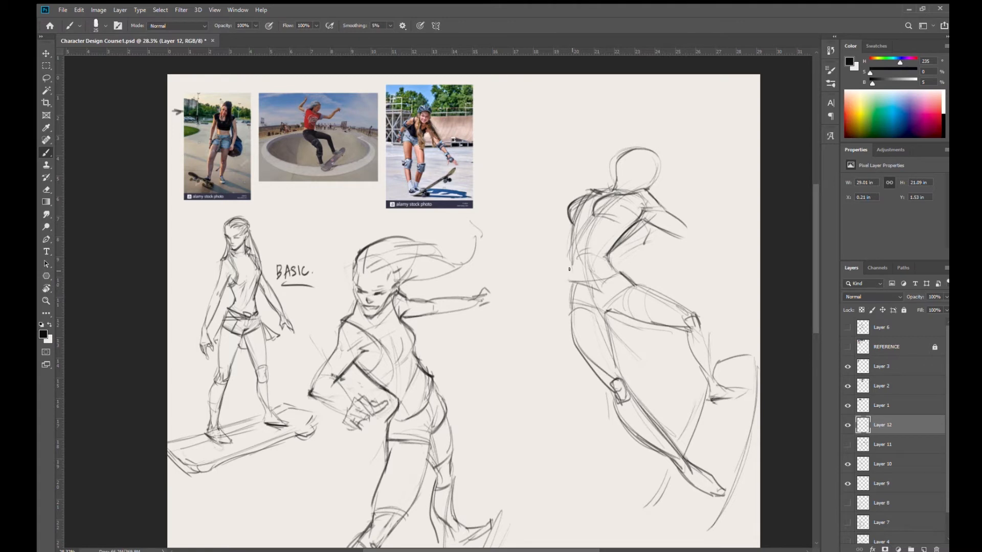
- Darken the torso side and extended thigh contours, and lengthen the outstretched arm with a straight tapering forearm
mouse_move(571, 226)
left_mouse_down()
mouse_move(573, 344)
mouse_move(613, 397)
left_mouse_up()
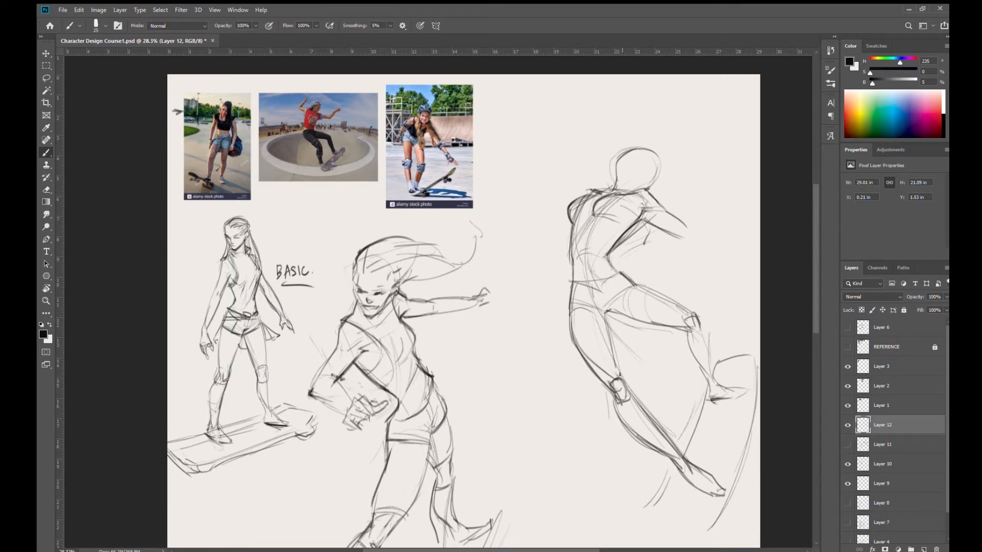
mouse_move(605, 312)
left_mouse_down()
mouse_move(615, 359)
mouse_move(665, 444)
left_mouse_up()
key("space")
left_click_drag(654, 286, 585, 301)
mouse_move(581, 211)
left_mouse_down()
mouse_move(603, 237)
mouse_move(666, 272)
left_mouse_up()
left_click_drag(613, 238, 676, 272)
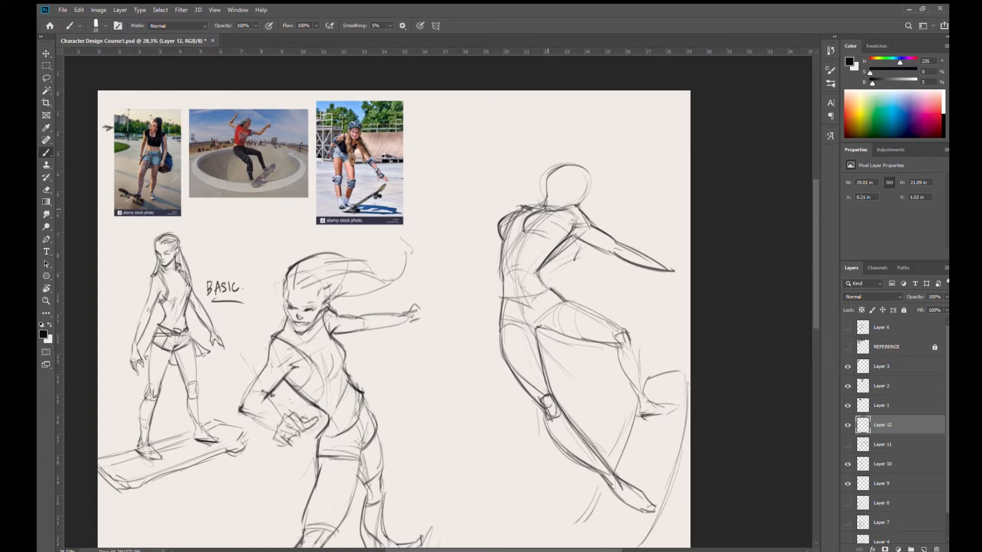
- Refine the third figure's head with an ear, a jawline and a firmer skull contour
mouse_move(549, 193)
left_mouse_down()
mouse_move(578, 195)
mouse_move(542, 180)
mouse_move(573, 203)
left_mouse_up()
left_click_drag(545, 288, 557, 294)
mouse_move(547, 329)
left_mouse_down()
mouse_move(554, 277)
mouse_move(581, 276)
mouse_move(589, 261)
mouse_move(522, 344)
left_mouse_up()
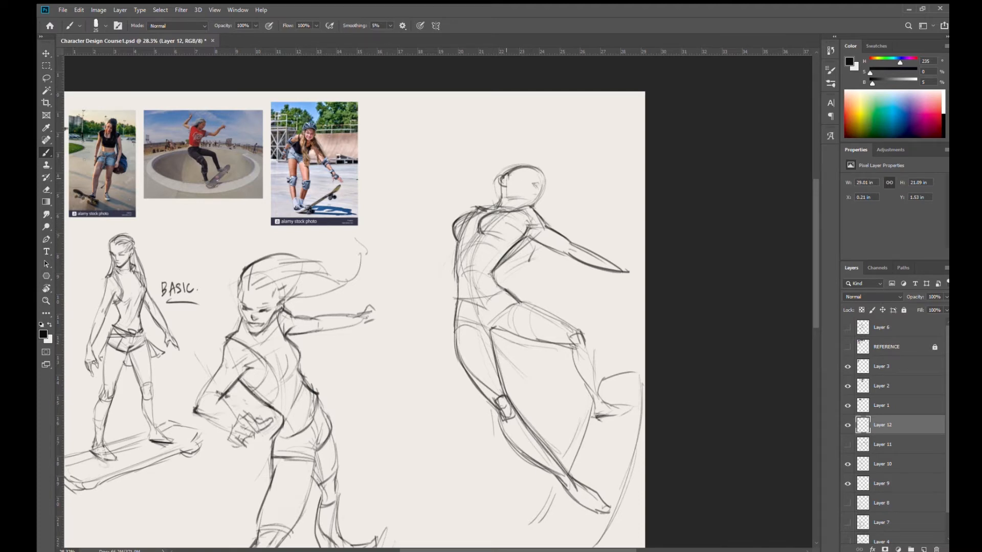
left_click_drag(513, 168, 542, 182)
- Sketch the other arm bent at the elbow and raised beside the head with a small hand, and add torso contour strokes
mouse_move(516, 147)
left_mouse_down()
mouse_move(495, 171)
mouse_move(501, 197)
mouse_move(487, 207)
left_mouse_up()
mouse_move(479, 206)
left_mouse_down()
mouse_move(467, 203)
mouse_move(459, 216)
mouse_move(459, 198)
mouse_move(486, 196)
mouse_move(491, 205)
mouse_move(470, 185)
mouse_move(445, 186)
mouse_move(471, 165)
mouse_move(473, 179)
mouse_move(476, 159)
left_mouse_up()
left_click_drag(444, 196, 490, 145)
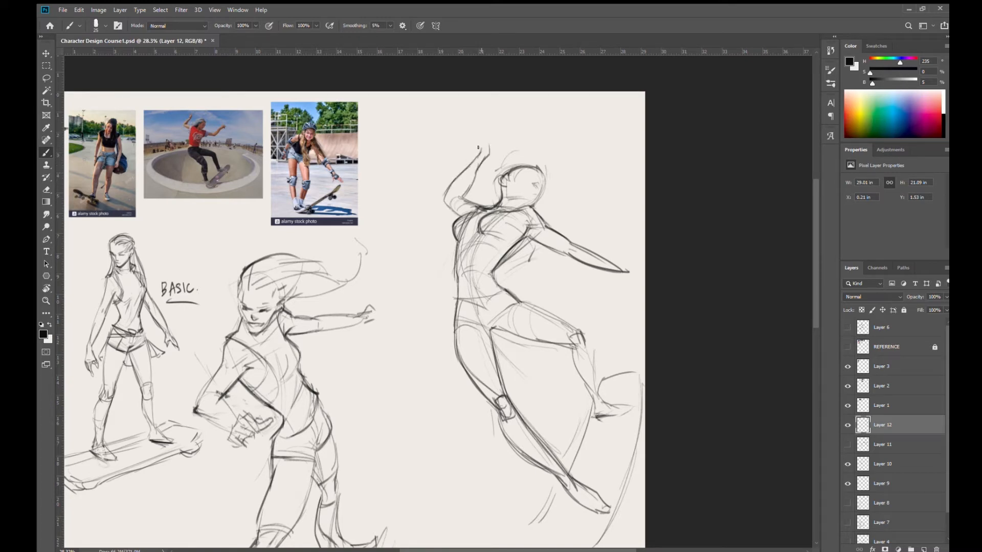
left_click_drag(471, 185, 490, 146)
left_click_drag(477, 216, 517, 267)
mouse_move(280, 181)
left_mouse_down()
mouse_move(315, 222)
mouse_move(285, 188)
left_mouse_up()
mouse_move(547, 208)
left_mouse_down()
mouse_move(580, 209)
mouse_move(630, 235)
mouse_move(650, 193)
mouse_move(648, 225)
mouse_move(657, 202)
mouse_move(632, 187)
mouse_move(628, 203)
mouse_move(545, 230)
left_mouse_up()
left_click_drag(670, 334, 578, 295)
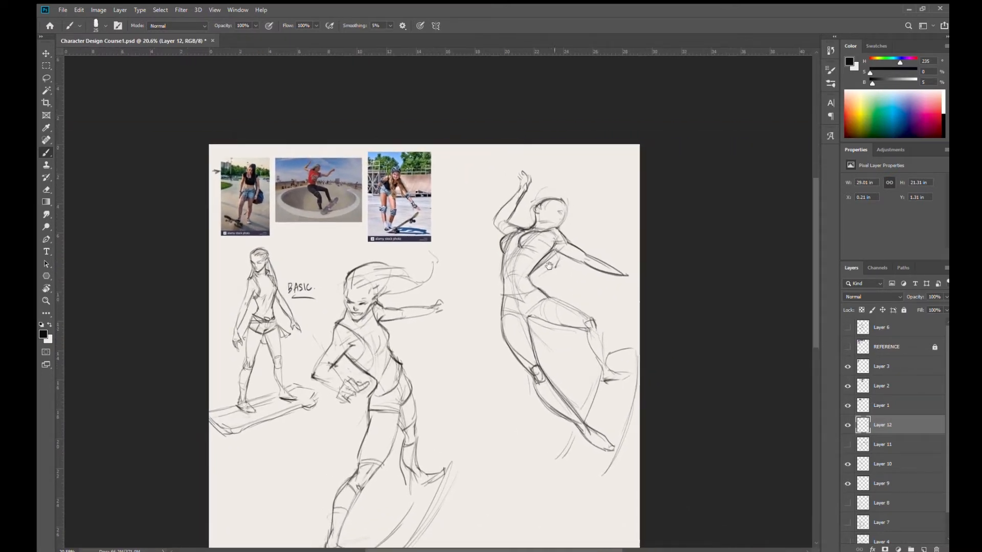
- Erase the straight forearm of the outstretched arm and redraw it bending upward at the elbow with a hand
scroll(555, 287, "up", 3)
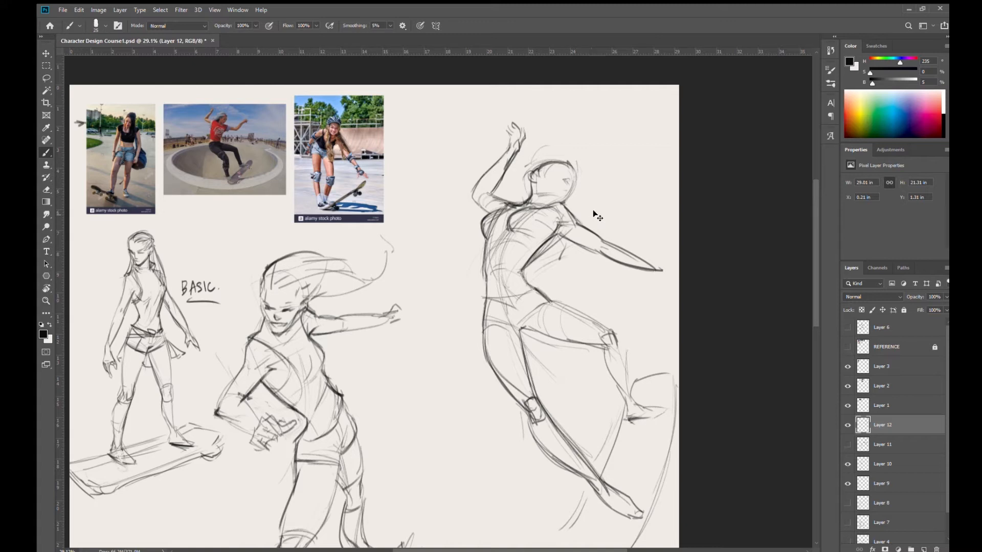
key("e")
mouse_move(613, 260)
left_mouse_down()
mouse_move(633, 256)
mouse_move(635, 285)
mouse_move(611, 266)
left_mouse_up()
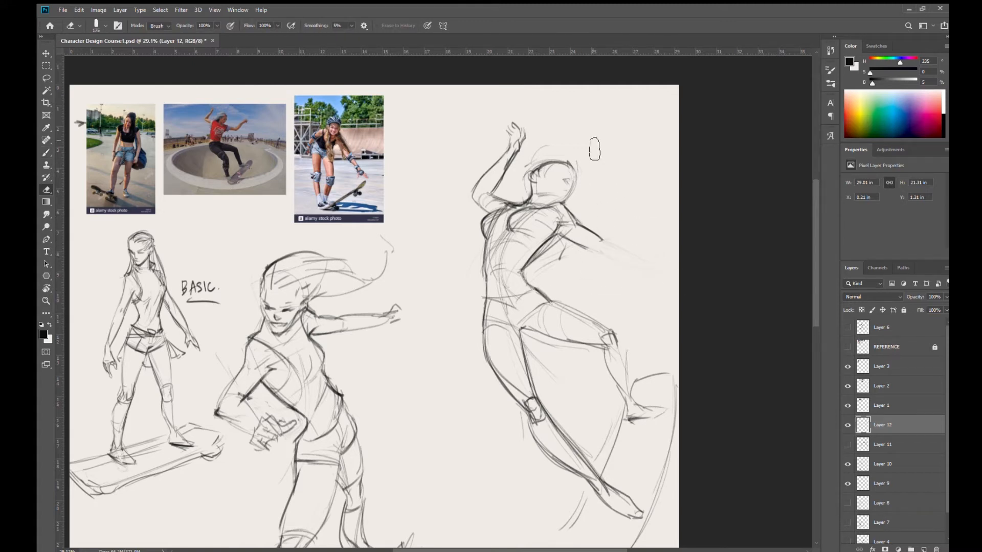
key("b")
left_click_drag(589, 237, 632, 230)
mouse_move(589, 253)
left_mouse_down()
mouse_move(634, 243)
mouse_move(655, 223)
left_mouse_up()
mouse_move(601, 237)
left_mouse_down()
mouse_move(647, 217)
mouse_move(640, 226)
mouse_move(657, 224)
mouse_move(643, 231)
mouse_move(671, 228)
left_mouse_up()
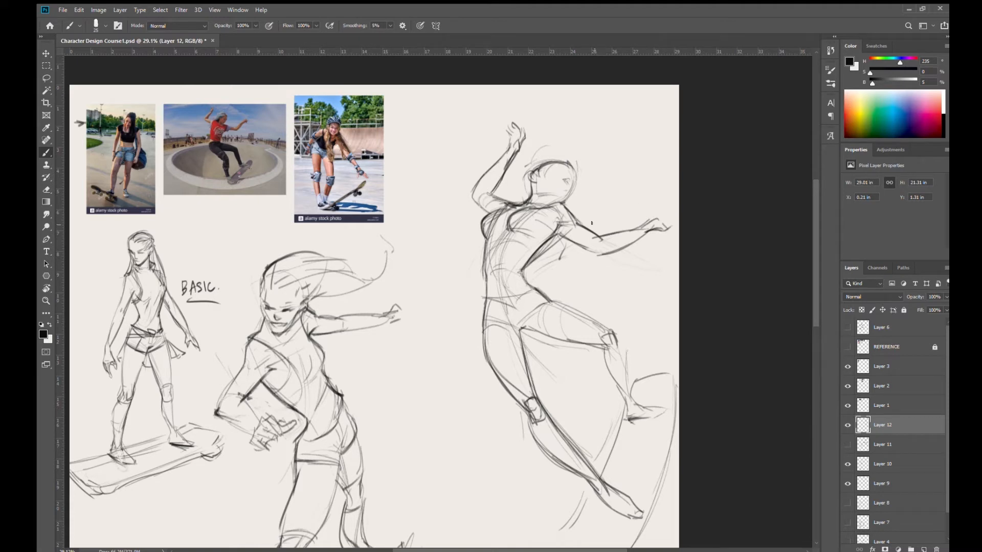
- Darken the raised leg's calf contours and strengthen the skateboard edge between the two feet
mouse_move(530, 329)
left_mouse_down()
mouse_move(596, 348)
mouse_move(624, 400)
mouse_move(604, 343)
mouse_move(624, 395)
mouse_move(598, 341)
mouse_move(614, 392)
left_mouse_up()
mouse_move(602, 347)
left_mouse_down()
mouse_move(622, 394)
mouse_move(616, 341)
mouse_move(630, 401)
mouse_move(593, 469)
left_mouse_up()
left_click_drag(619, 434, 593, 470)
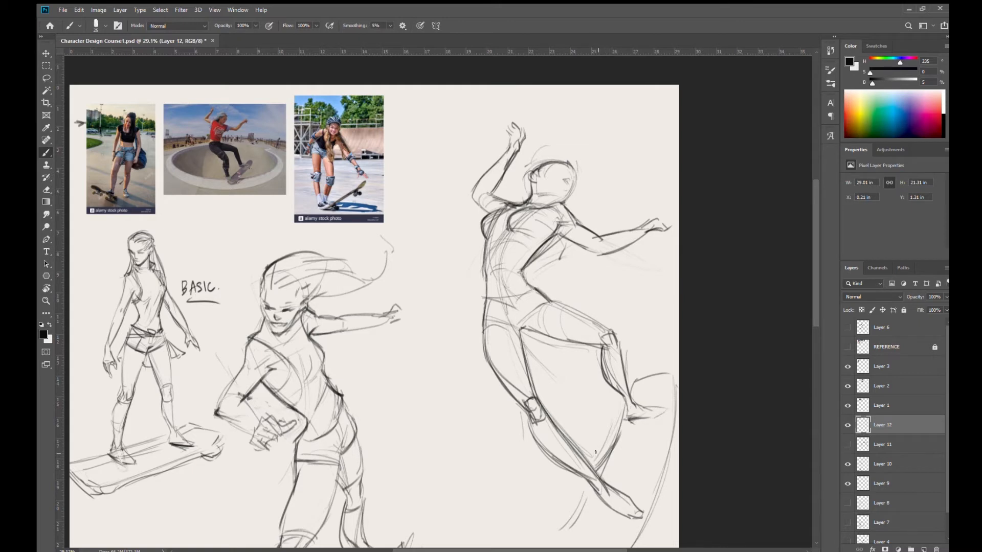
mouse_move(602, 346)
left_mouse_down()
mouse_move(615, 364)
mouse_move(612, 376)
mouse_move(600, 374)
mouse_move(625, 390)
mouse_move(628, 412)
left_mouse_up()
mouse_move(602, 347)
left_mouse_down()
mouse_move(613, 376)
mouse_move(606, 368)
mouse_move(614, 374)
mouse_move(627, 348)
mouse_move(600, 345)
mouse_move(618, 359)
mouse_move(600, 372)
mouse_move(616, 347)
mouse_move(607, 397)
mouse_move(628, 404)
mouse_move(637, 423)
left_mouse_up()
- Erase the raised leg's lower part and redraw its knee, curved calf and pointed foot
key("e")
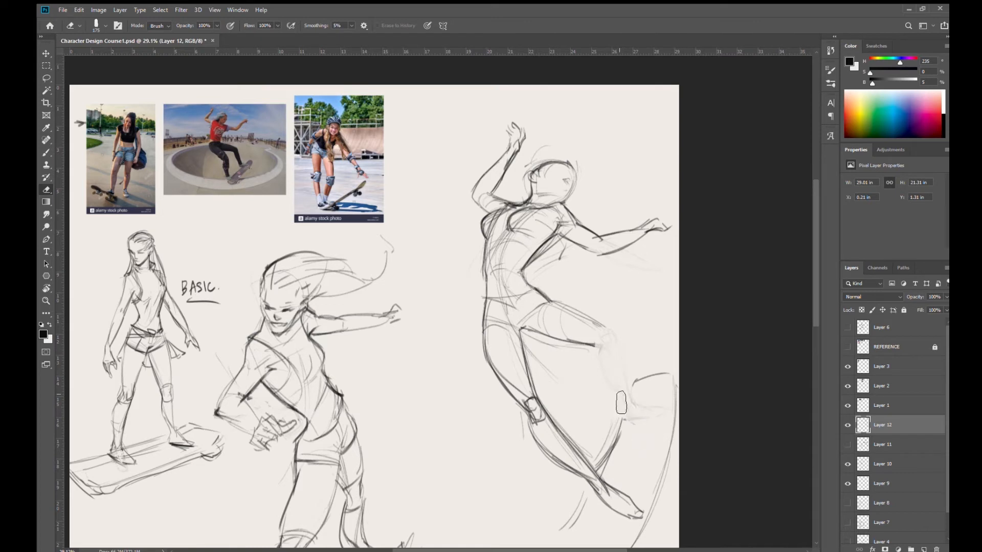
key("b")
mouse_move(594, 342)
left_mouse_down()
mouse_move(607, 349)
mouse_move(617, 333)
mouse_move(609, 378)
mouse_move(596, 363)
left_mouse_up()
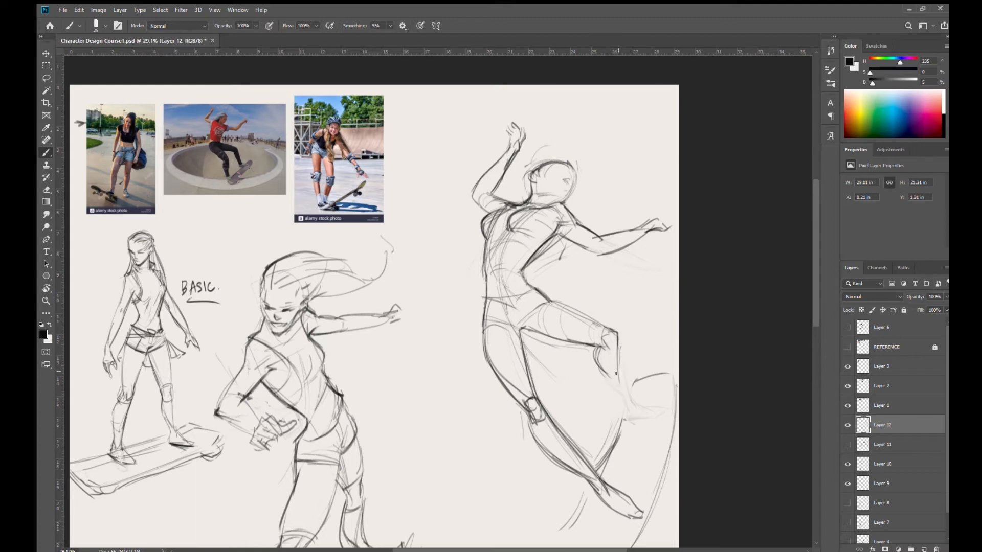
mouse_move(600, 346)
left_mouse_down()
mouse_move(614, 340)
mouse_move(619, 385)
left_mouse_up()
mouse_move(598, 348)
left_mouse_down()
mouse_move(619, 343)
mouse_move(602, 372)
mouse_move(617, 394)
mouse_move(617, 375)
mouse_move(608, 398)
mouse_move(613, 386)
mouse_move(616, 408)
mouse_move(634, 407)
mouse_move(647, 416)
left_mouse_up()
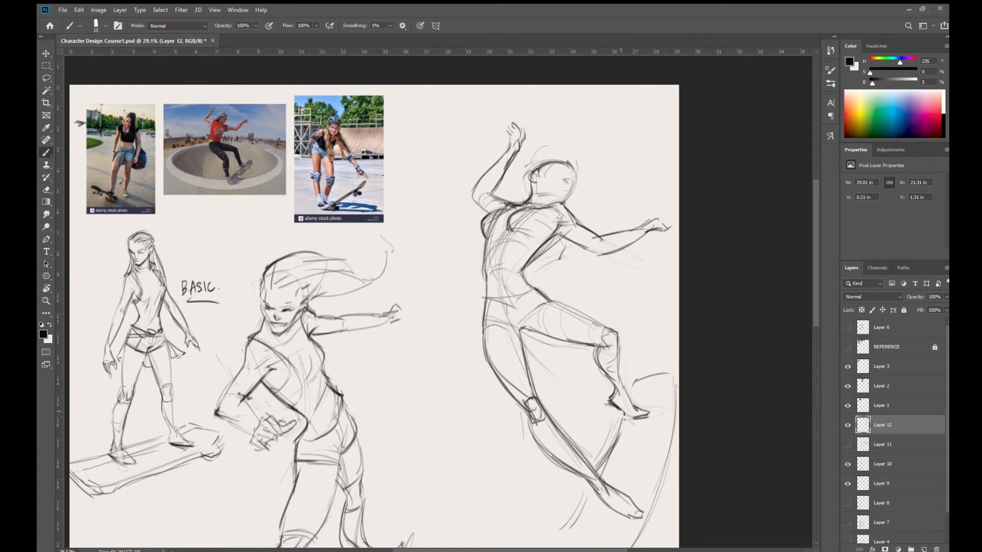
- Draw a bold skateboard edge running from the raised foot down past the extended foot
left_click_drag(626, 421, 552, 536)
left_click_drag(597, 484, 629, 418)
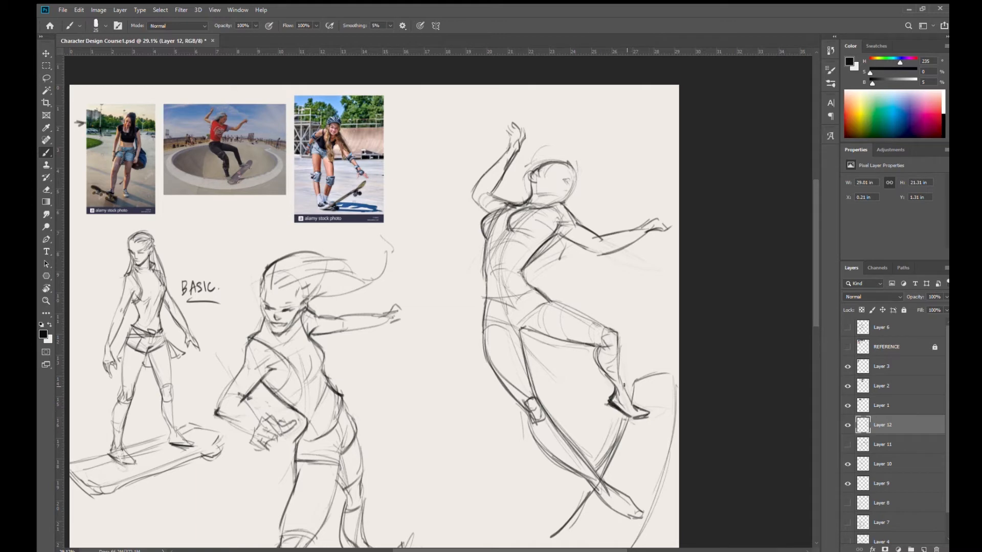
left_click_drag(586, 393, 557, 309)
left_click_drag(580, 369, 491, 354)
left_click_drag(584, 345, 604, 399)
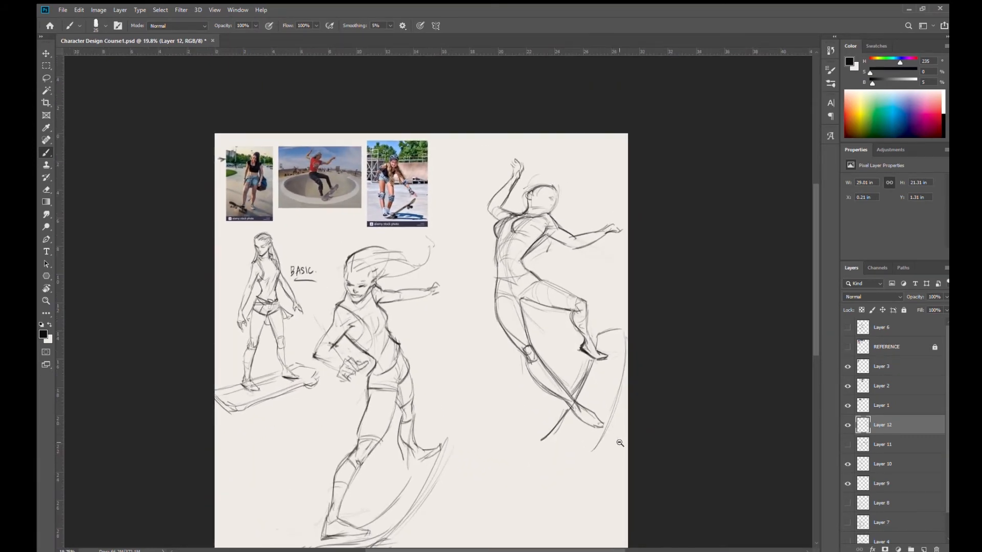
- Erase the raised leg's lower calf and foot and redraw them with a slimmer shin, defined heel and angled foot
mouse_move(601, 344)
left_mouse_down()
mouse_move(596, 380)
mouse_move(563, 347)
mouse_move(581, 361)
mouse_move(614, 326)
mouse_move(584, 357)
mouse_move(566, 315)
mouse_move(617, 367)
mouse_move(609, 383)
mouse_move(592, 374)
mouse_move(606, 352)
left_mouse_up()
key("e")
key("b")
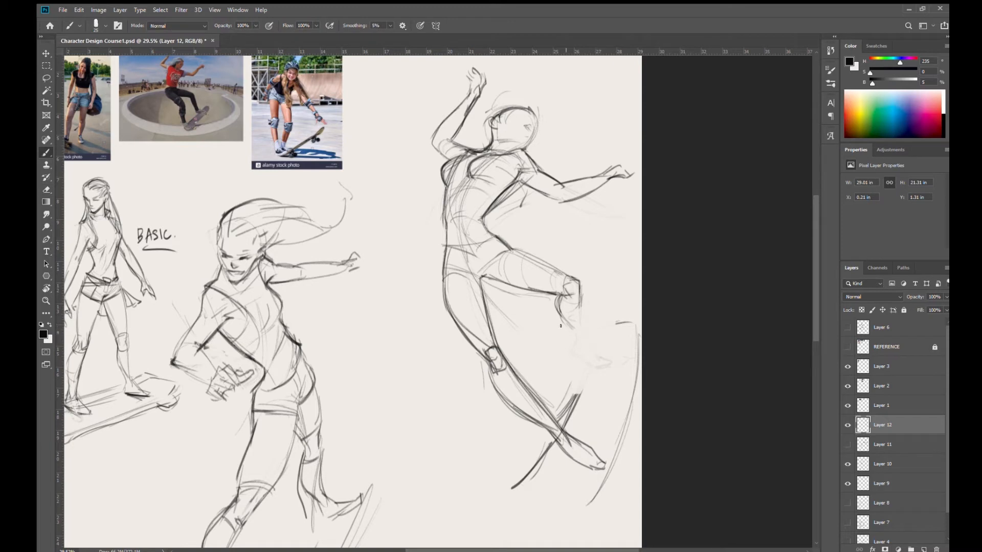
mouse_move(557, 302)
left_mouse_down()
mouse_move(572, 334)
mouse_move(556, 296)
mouse_move(583, 335)
mouse_move(579, 294)
mouse_move(582, 335)
left_mouse_up()
left_click_drag(569, 346, 584, 358)
mouse_move(582, 325)
left_mouse_down()
mouse_move(593, 356)
mouse_move(570, 325)
mouse_move(581, 356)
mouse_move(571, 348)
mouse_move(602, 357)
mouse_move(561, 421)
mouse_move(591, 373)
mouse_move(569, 349)
mouse_move(595, 369)
mouse_move(564, 423)
left_mouse_up()
mouse_move(593, 364)
left_mouse_down()
mouse_move(570, 408)
mouse_move(606, 333)
left_mouse_up()
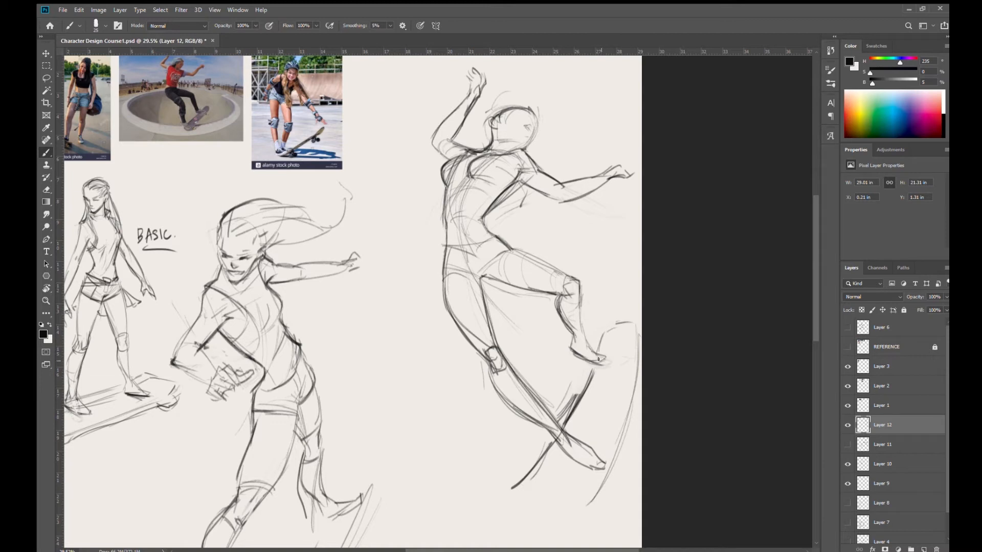
left_click_drag(570, 349, 606, 363)
left_click_drag(580, 289, 577, 313)
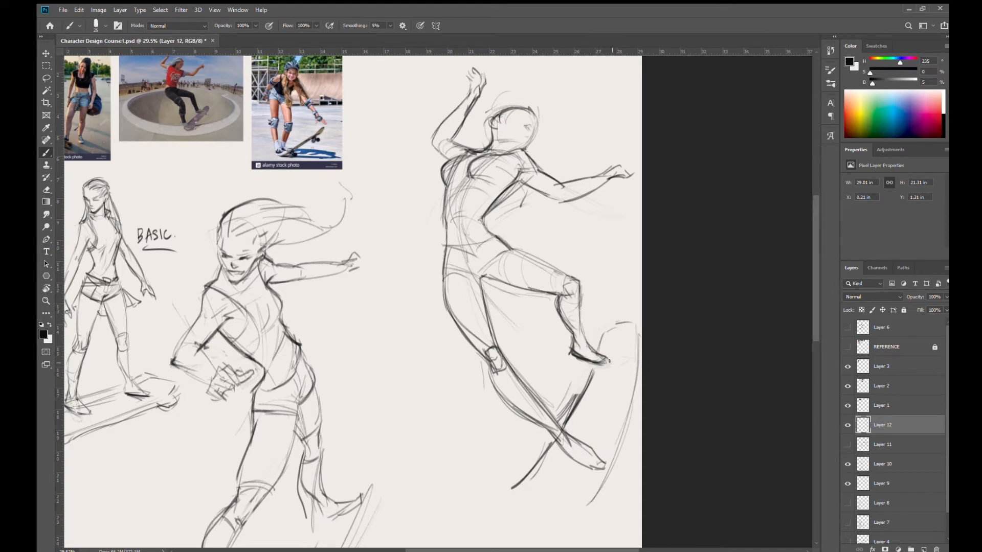
- Outline the skateboard with a rounded upper end, a stronger inner edge and a curved lower end beneath the feet
left_click_drag(576, 367, 554, 355)
left_click_drag(531, 282, 523, 205)
mouse_move(548, 261)
left_mouse_down()
mouse_move(570, 313)
mouse_move(551, 321)
mouse_move(563, 320)
mouse_move(551, 444)
left_mouse_up()
left_click_drag(578, 350, 557, 450)
left_click_drag(579, 381, 556, 451)
mouse_move(488, 442)
left_mouse_down()
mouse_move(539, 455)
mouse_move(492, 441)
mouse_move(523, 452)
mouse_move(548, 453)
left_mouse_up()
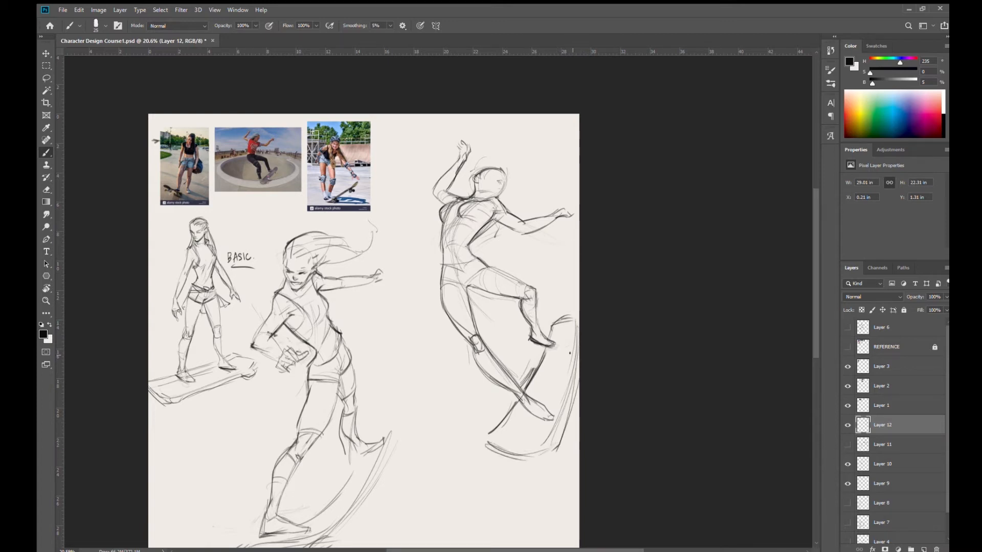
- Sketch the third figure's hairline and a wavy ponytail streaming back from the head
left_click_drag(560, 295, 547, 305)
mouse_move(503, 244)
left_mouse_down()
mouse_move(456, 243)
mouse_move(525, 261)
mouse_move(527, 280)
left_mouse_up()
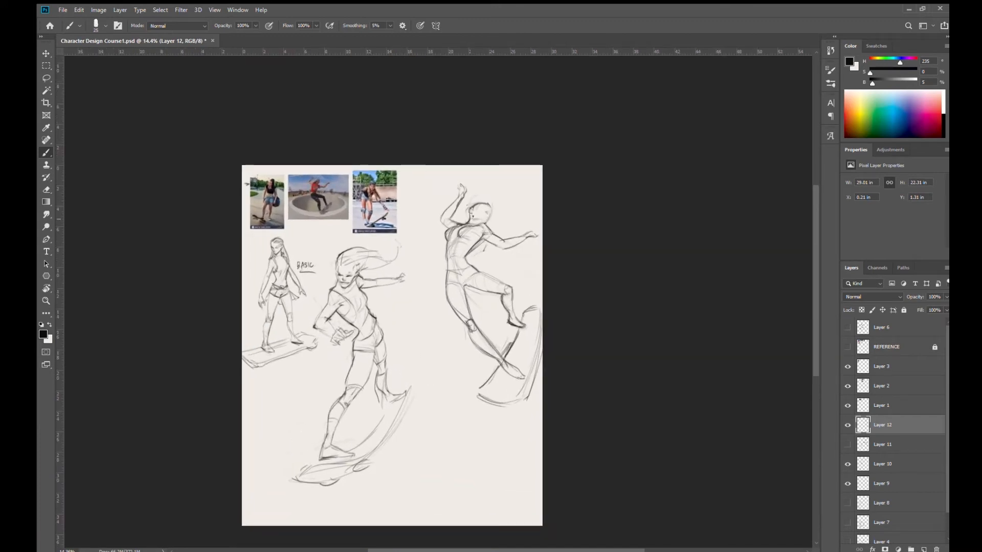
mouse_move(475, 198)
left_mouse_down()
mouse_move(496, 215)
mouse_move(487, 205)
mouse_move(507, 202)
mouse_move(534, 217)
mouse_move(517, 232)
mouse_move(548, 214)
mouse_move(529, 212)
mouse_move(563, 220)
mouse_move(559, 231)
left_mouse_up()
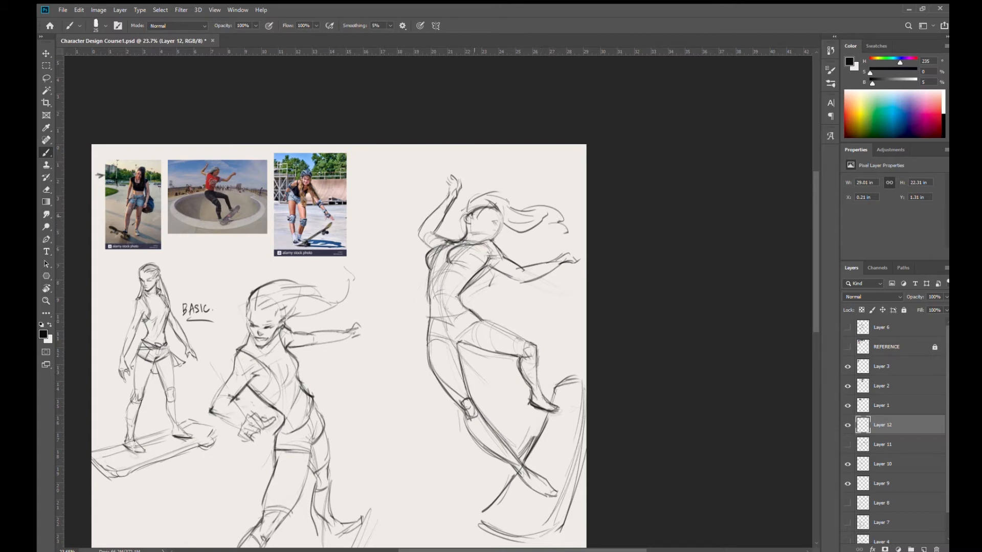
left_click_drag(467, 213, 476, 197)
left_click_drag(506, 235, 527, 236)
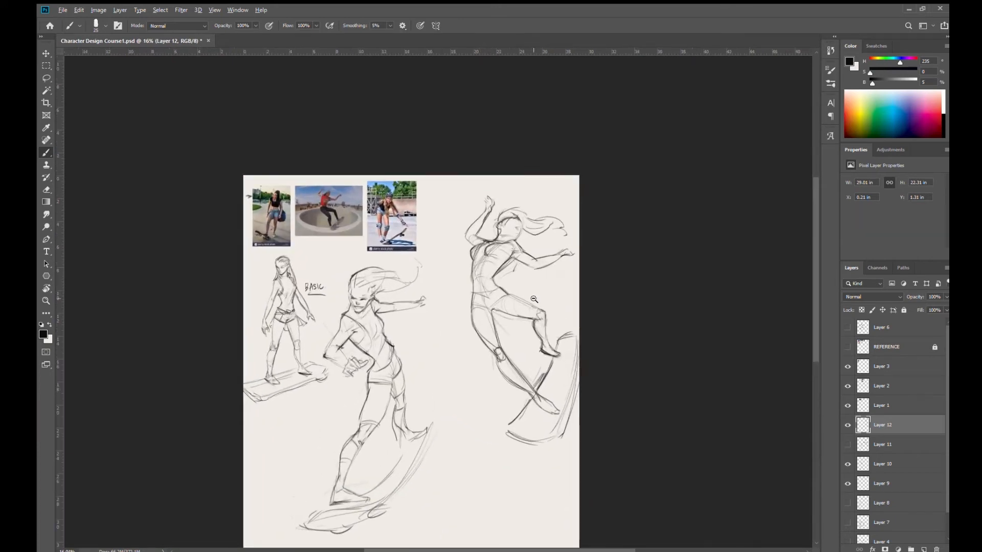
- Erase most of the skateboard outline around the third figure's feet
left_click_drag(523, 397, 536, 399)
key("e")
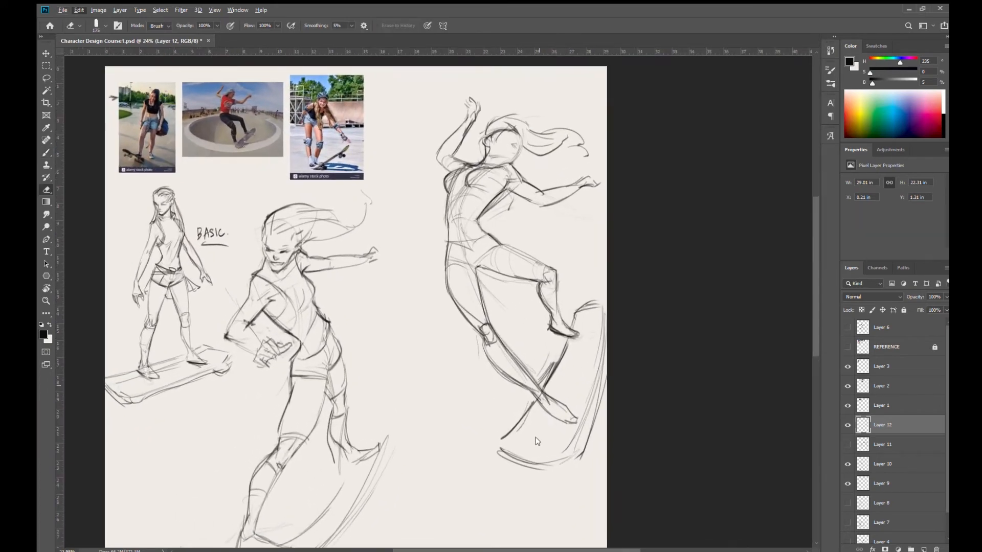
mouse_move(500, 447)
left_mouse_down()
mouse_move(531, 409)
mouse_move(521, 471)
mouse_move(570, 477)
left_mouse_up()
left_click_drag(598, 411, 600, 335)
mouse_move(549, 374)
left_mouse_down()
mouse_move(553, 387)
mouse_move(560, 355)
left_mouse_up()
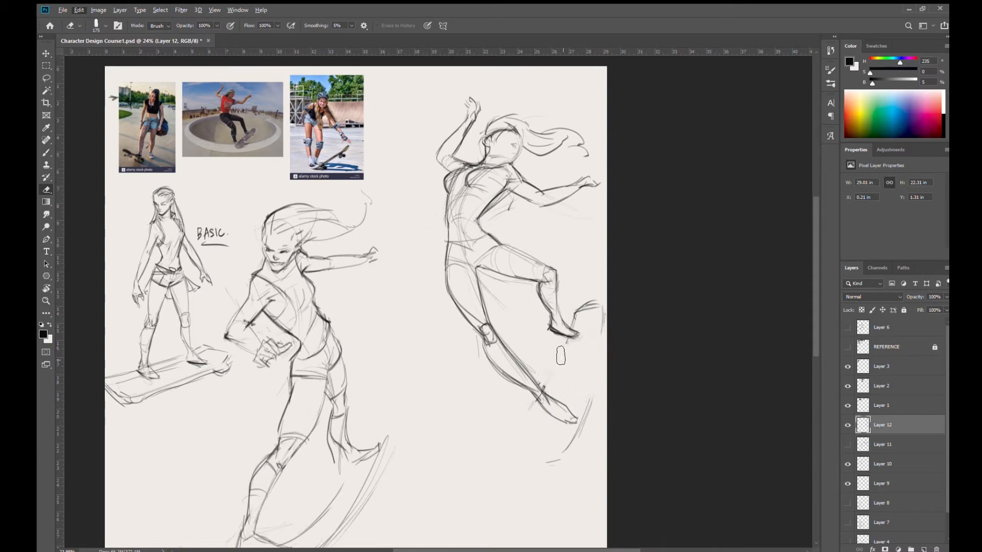
mouse_move(600, 329)
left_mouse_down()
mouse_move(596, 313)
mouse_move(594, 344)
left_mouse_up()
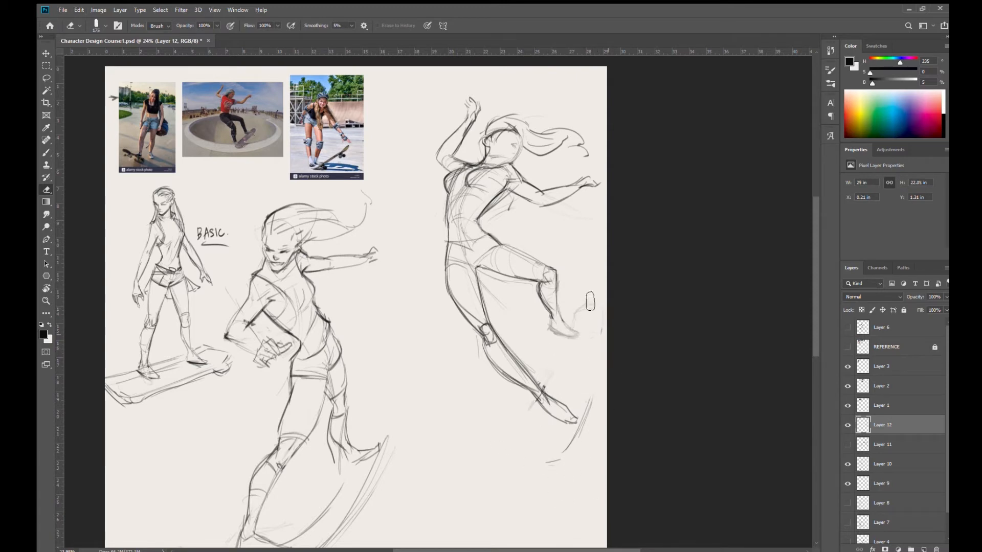
- Redraw the raised leg's foot with a darker sole and heel
key("b")
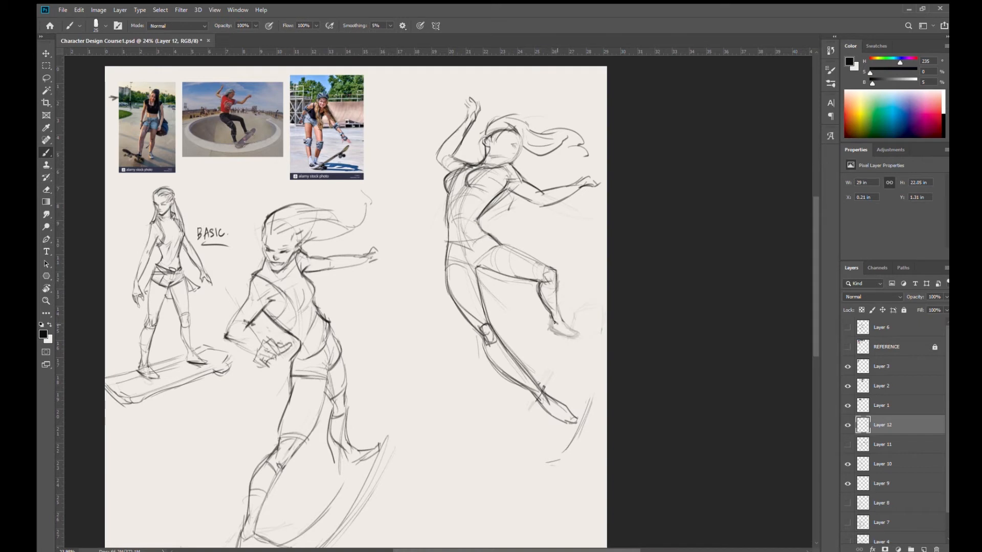
left_click_drag(550, 329, 585, 336)
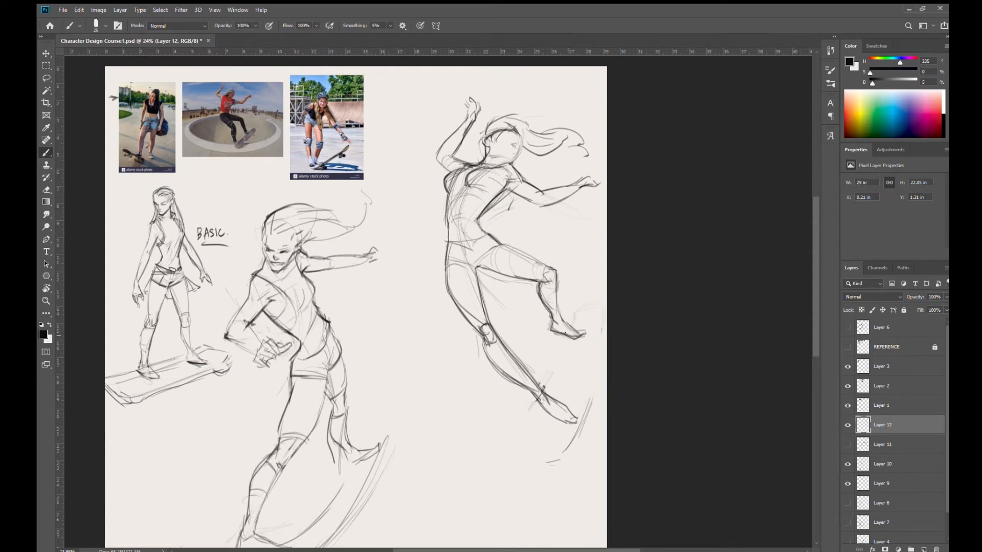
mouse_move(568, 324)
left_mouse_down()
mouse_move(583, 334)
mouse_move(505, 335)
mouse_move(474, 321)
mouse_move(507, 336)
left_mouse_up()
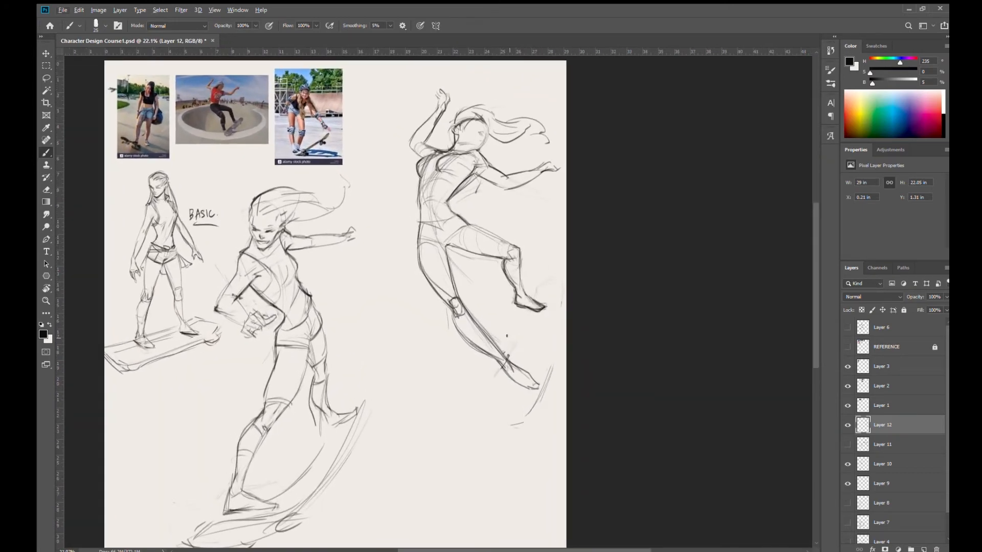
- Redraw the skateboard's rounded upper end and its long outer and inner edges around the feet
mouse_move(508, 301)
left_mouse_down()
mouse_move(507, 360)
mouse_move(508, 319)
left_mouse_up()
mouse_move(510, 284)
left_mouse_down()
mouse_move(507, 296)
mouse_move(544, 280)
left_mouse_up()
left_click_drag(558, 290, 556, 350)
left_click_drag(557, 285, 548, 410)
mouse_move(504, 363)
left_mouse_down()
mouse_move(496, 405)
mouse_move(501, 372)
left_mouse_up()
- Complete the skateboard with an inner edge down to a corner and a curved, thickened lower end joining the outer edge
mouse_move(492, 411)
left_mouse_down()
mouse_move(507, 293)
mouse_move(546, 370)
left_mouse_up()
mouse_move(556, 313)
left_mouse_down()
mouse_move(551, 366)
mouse_move(486, 434)
left_mouse_up()
mouse_move(501, 385)
left_mouse_down()
mouse_move(483, 423)
mouse_move(520, 433)
left_mouse_up()
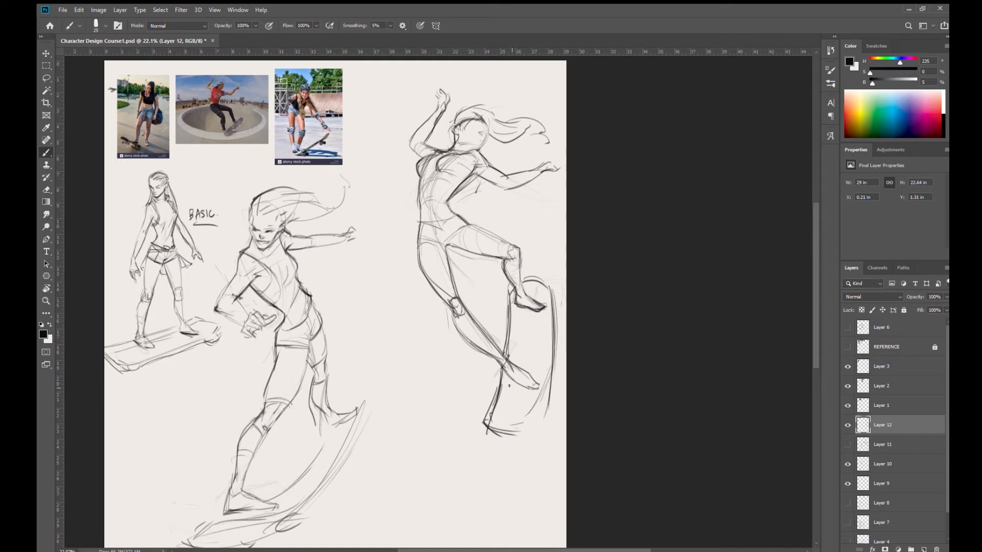
left_click_drag(482, 421, 530, 423)
mouse_move(489, 436)
left_mouse_down()
mouse_move(528, 425)
mouse_move(550, 411)
left_mouse_up()
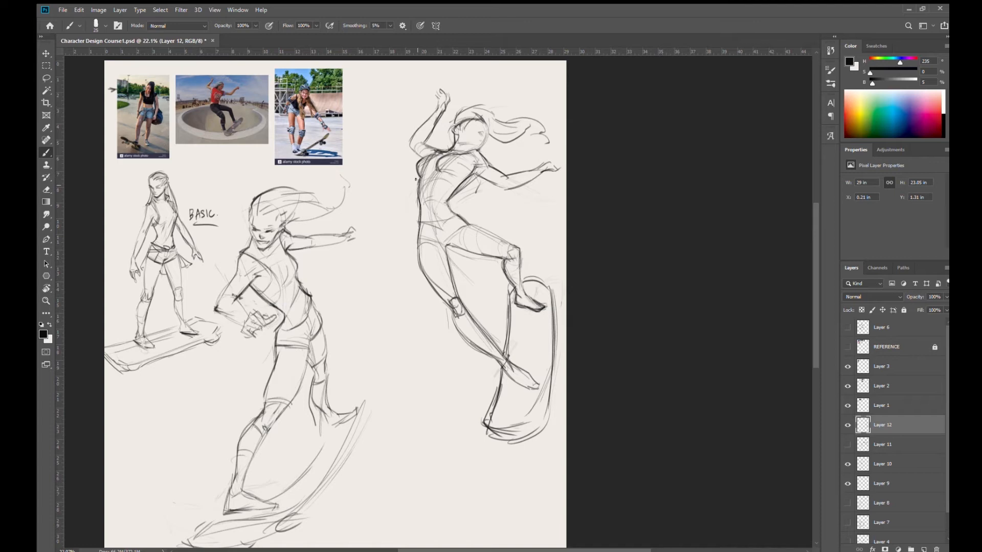
- Darken the third figure's back outline and reinforce the shorts line around the hips and upper thigh
left_click_drag(555, 309, 541, 423)
left_click_drag(421, 174, 418, 266)
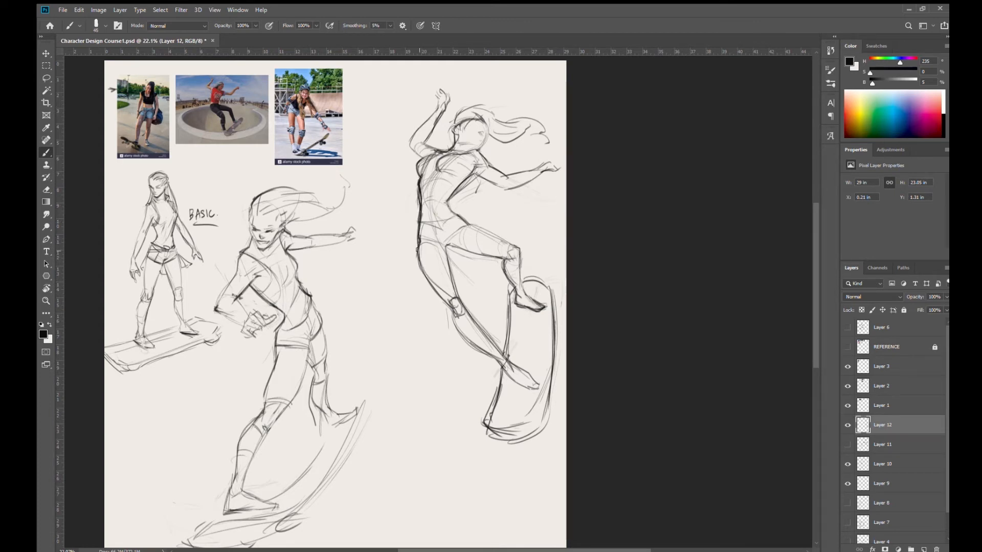
key("bracketleft")
mouse_move(419, 227)
left_mouse_down()
mouse_move(453, 220)
mouse_move(458, 233)
mouse_move(445, 248)
left_mouse_up()
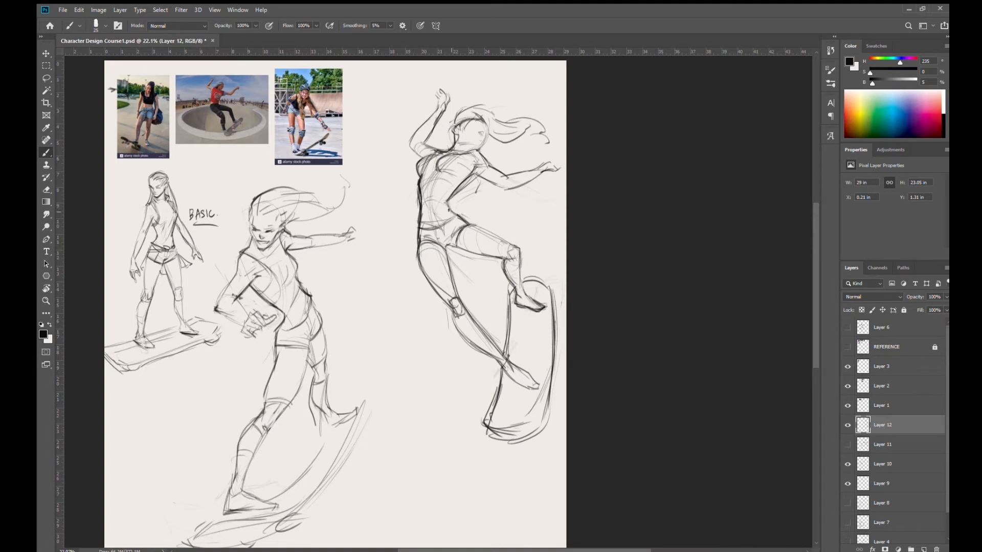
- Draw a loose flared hem for the third figure's top, erasing the body line that crosses it at the waist
mouse_move(407, 214)
left_mouse_down()
mouse_move(445, 206)
mouse_move(404, 220)
mouse_move(416, 178)
mouse_move(407, 212)
mouse_move(417, 199)
mouse_move(404, 215)
mouse_move(414, 184)
mouse_move(421, 207)
left_mouse_up()
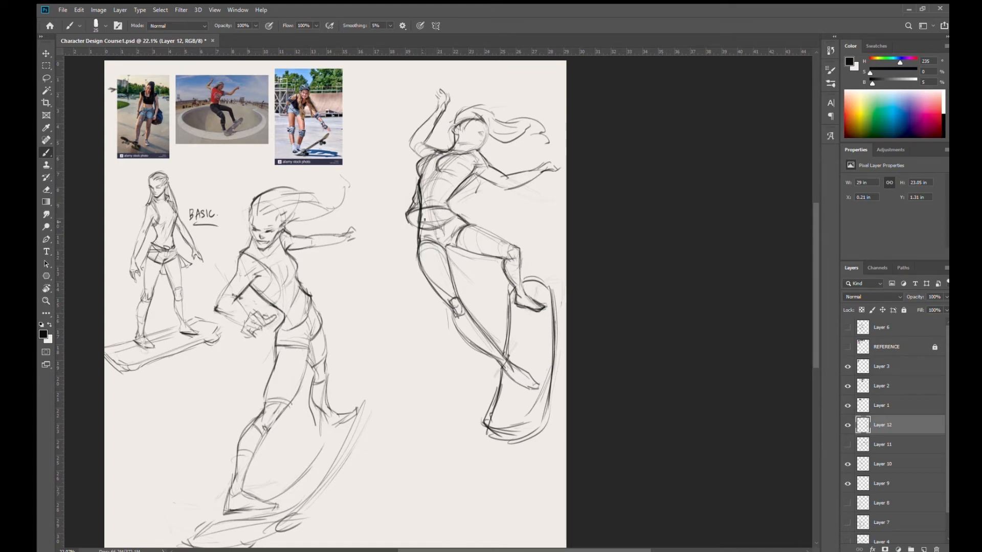
key("e")
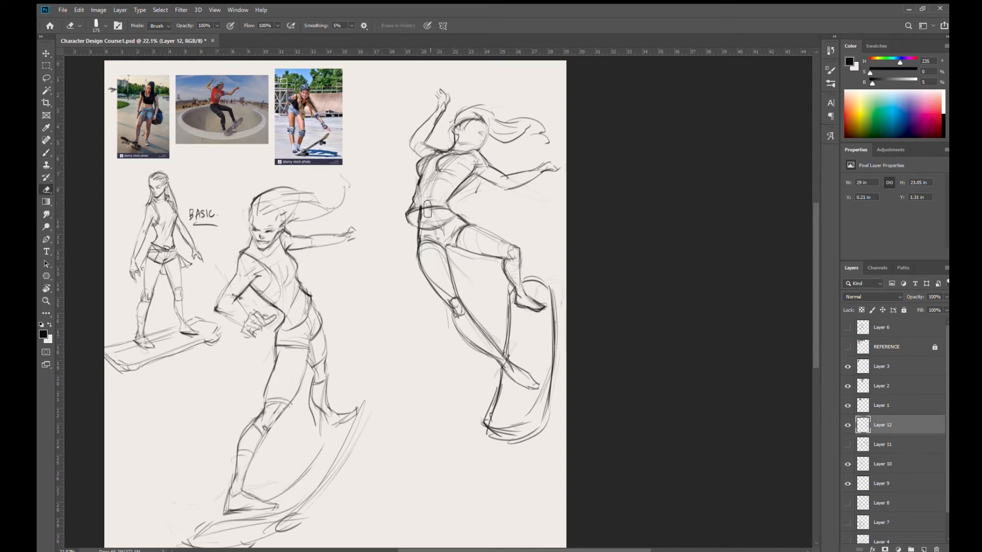
key("b")
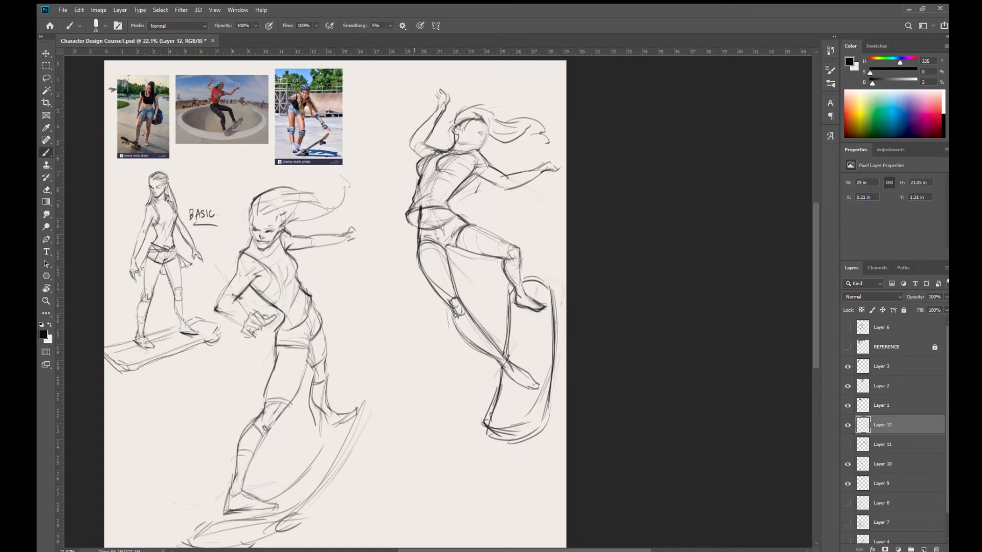
left_click_drag(403, 214, 428, 207)
- Define the armhole and neckline of the third figure's top and add small shading strokes beside the arm
mouse_move(473, 147)
left_mouse_down()
mouse_move(481, 155)
mouse_move(461, 148)
mouse_move(460, 183)
left_mouse_up()
left_click_drag(447, 152, 439, 149)
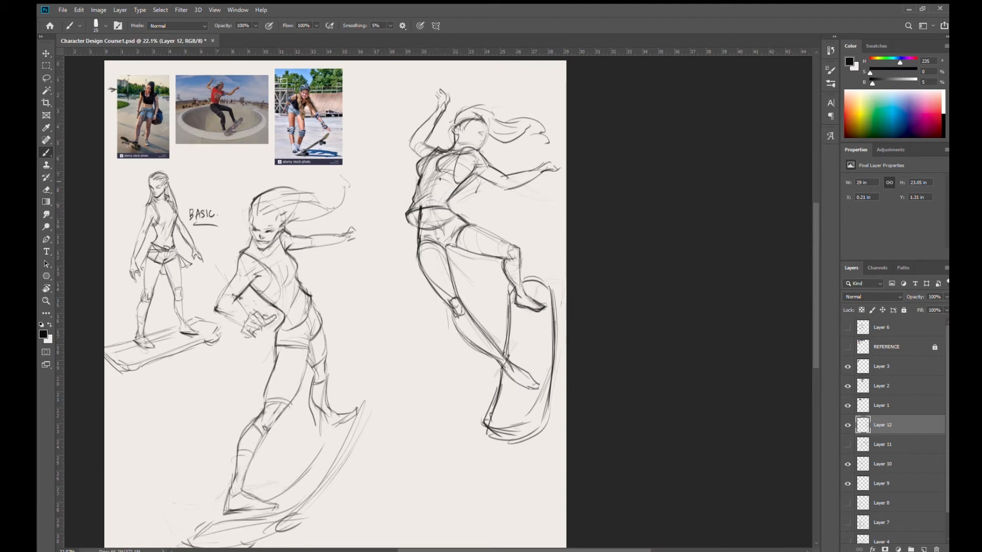
mouse_move(463, 181)
left_mouse_down()
mouse_move(450, 180)
mouse_move(471, 173)
left_mouse_up()
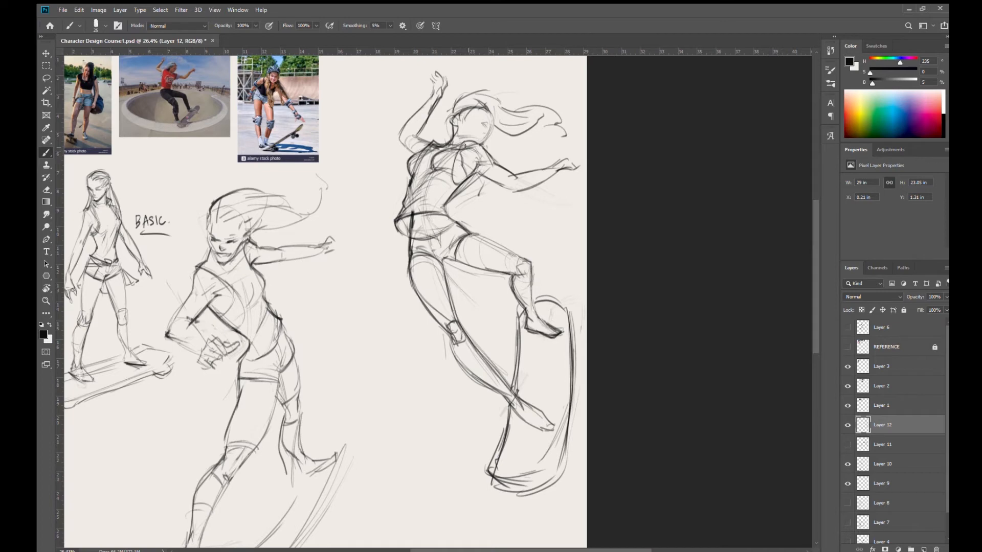
left_click_drag(459, 158, 463, 181)
left_click(474, 190, "alt")
left_click(487, 200, "ctrl")
mouse_move(533, 350)
left_mouse_down()
mouse_move(526, 366)
mouse_move(531, 349)
left_mouse_up()
left_click_drag(500, 278, 508, 299)
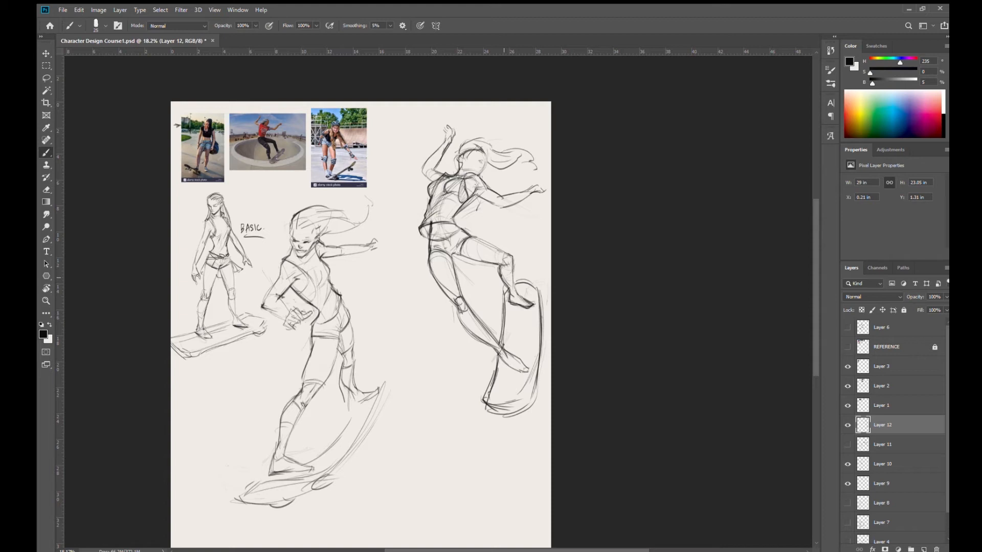
- Scale the third figure's layer to about 80.62%, place it in the page's upper-right area, and save the document
left_click_drag(456, 256, 456, 211)
key("ctrl+t")
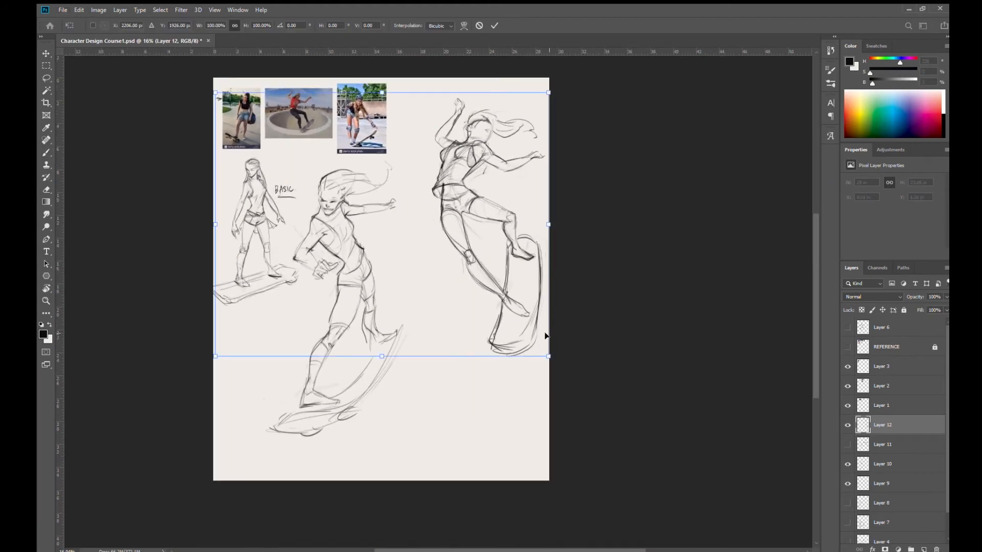
left_click_drag(550, 358, 523, 312)
left_click_drag(474, 276, 474, 266)
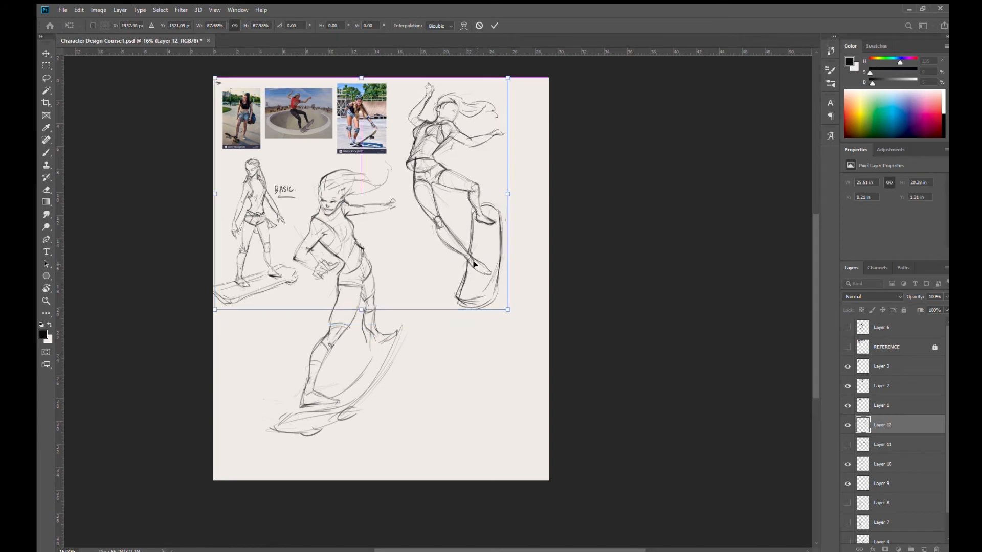
left_click_drag(509, 316, 484, 297)
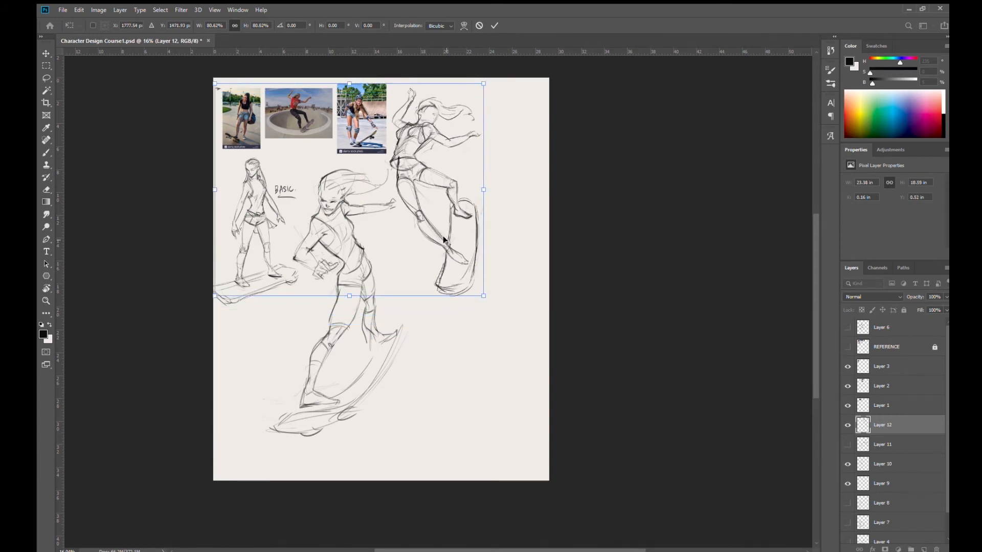
left_click_drag(443, 235, 493, 235)
key("Return")
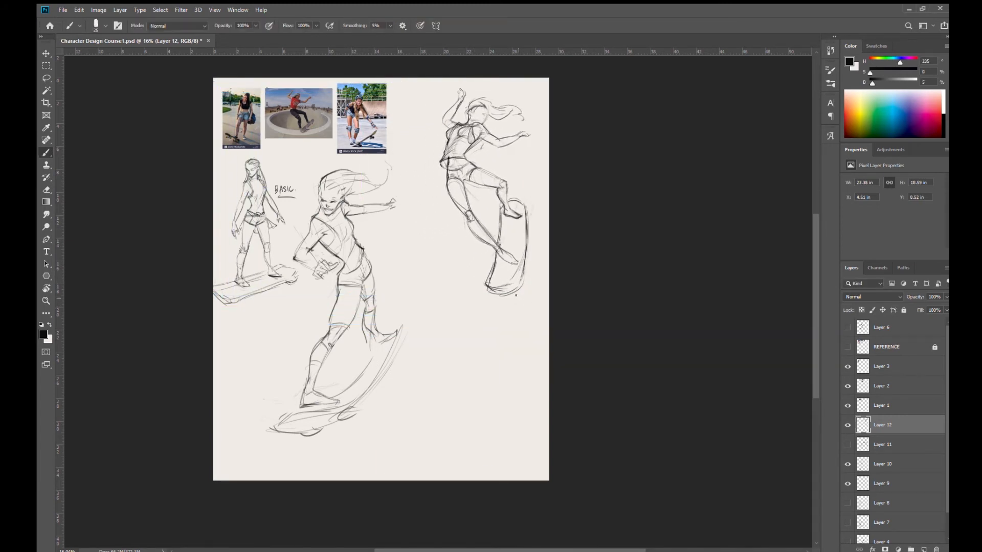
key("ctrl+s")
- Add a new blank layer above Layer 12
left_click_drag(500, 266, 526, 283)
left_click_drag(433, 221, 502, 290)
left_click_drag(476, 256, 517, 265)
left_click_drag(532, 279, 506, 278)
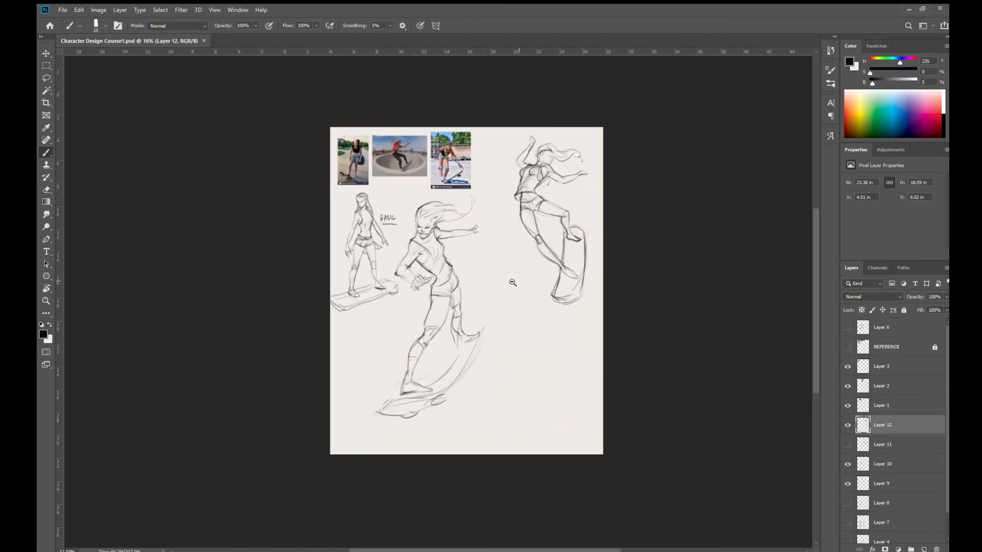
left_click(923, 549)
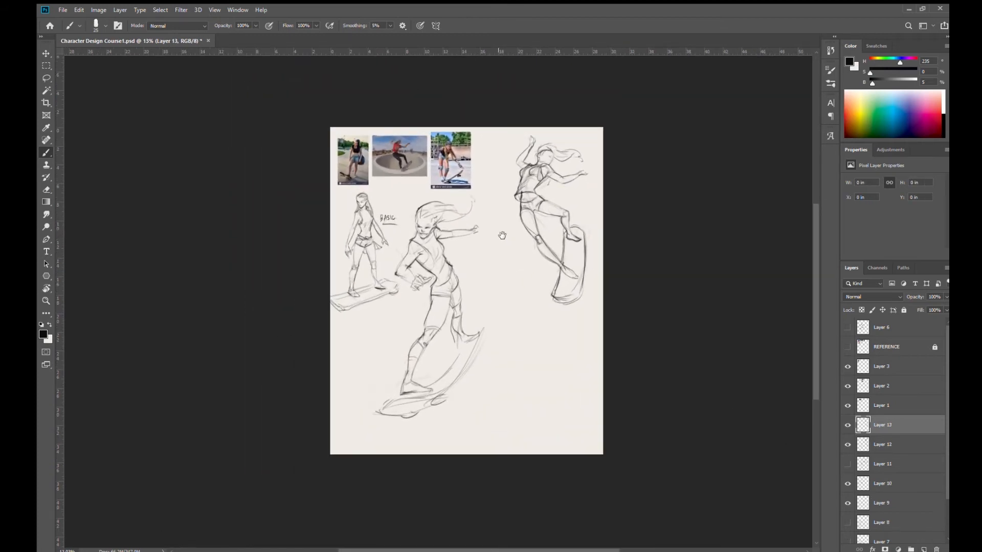
mouse_move(517, 266)
left_mouse_down()
mouse_move(544, 333)
mouse_move(517, 344)
left_mouse_up()
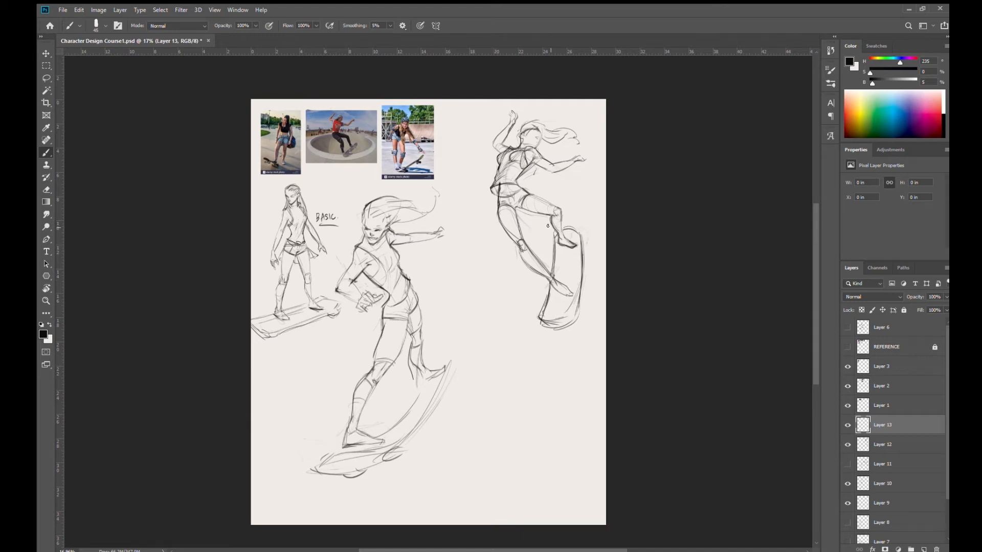
- On Layer 12, draw a long diagonal bullet-path line passing behind the third figure from above the raised arm
left_click(923, 446)
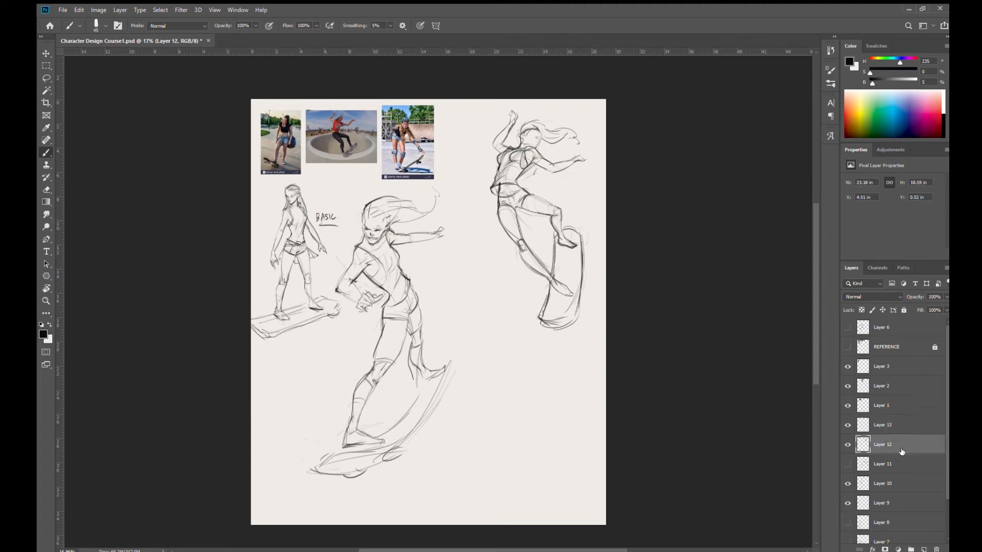
left_click_drag(495, 102, 458, 233)
key("ctrl+z")
left_click_drag(491, 201, 461, 269)
left_click_drag(535, 84, 492, 199)
left_click_drag(459, 269, 537, 62)
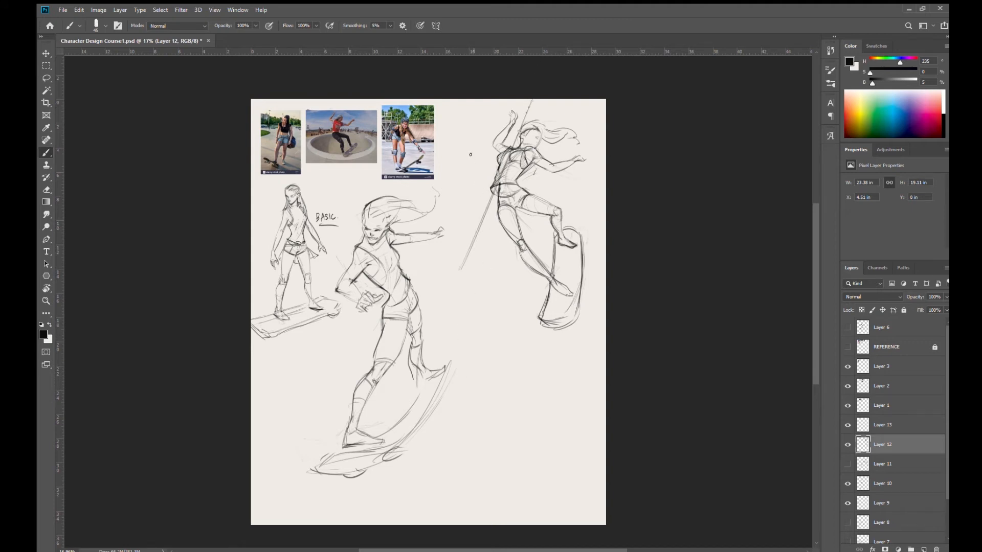
- Handwrite "DODGING A BULLET!" beside the third figure and sketch the bullet with trailing lines at the path's lower end
mouse_move(441, 141)
left_mouse_down()
mouse_move(442, 153)
mouse_move(452, 139)
left_mouse_up()
mouse_move(457, 134)
left_mouse_down()
mouse_move(457, 146)
mouse_move(496, 122)
left_mouse_up()
left_click_drag(448, 169, 445, 190)
left_click_drag(445, 179, 446, 190)
left_click_drag(452, 176, 484, 159)
left_click(484, 164)
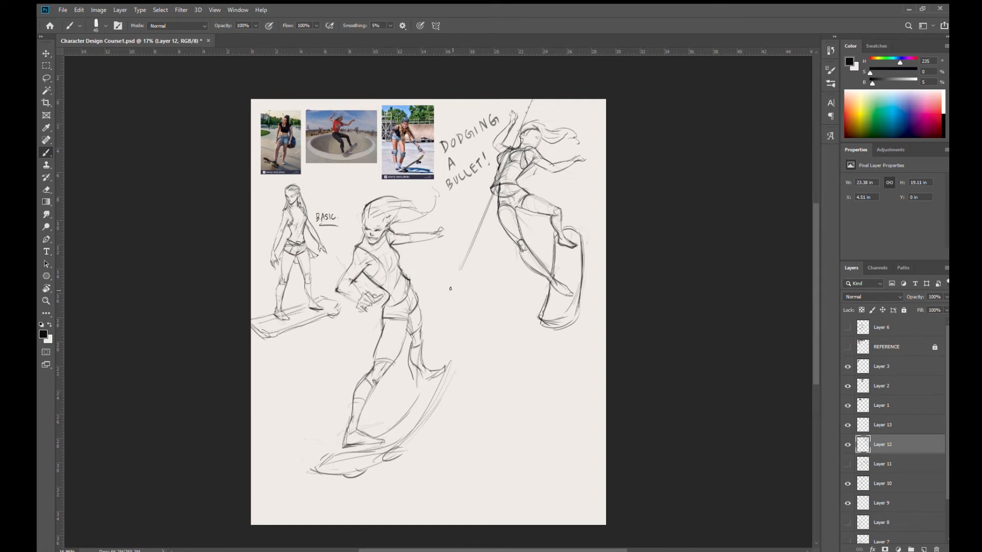
left_click_drag(455, 268, 443, 297)
left_click_drag(471, 247, 464, 270)
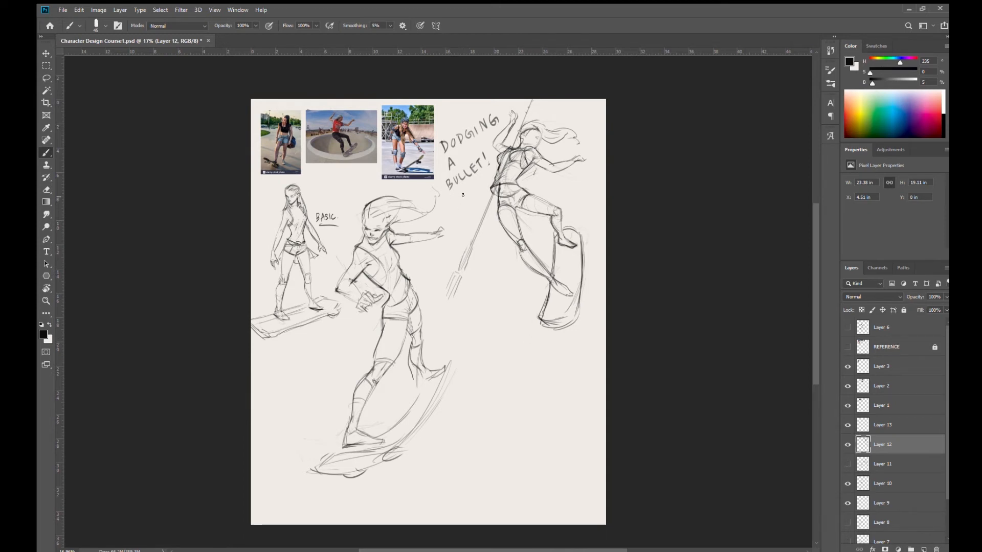
- Handwrite "MATRIX STYLE!!" below the third figure's outstretched arm
left_click_drag(553, 193, 573, 174)
mouse_move(571, 176)
left_mouse_down()
mouse_move(572, 185)
mouse_move(591, 179)
left_mouse_up()
mouse_move(590, 170)
left_mouse_down()
mouse_move(567, 200)
mouse_move(577, 186)
left_mouse_up()
mouse_move(573, 187)
left_mouse_down()
mouse_move(573, 198)
mouse_move(581, 191)
left_mouse_up()
mouse_move(584, 183)
left_mouse_down()
mouse_move(580, 197)
mouse_move(591, 193)
left_mouse_up()
mouse_move(593, 179)
left_mouse_down()
mouse_move(595, 189)
mouse_move(602, 178)
left_mouse_up()
left_click(599, 185)
- Add wheels and long motion lines to the third figure's skateboard and mark the facial features
left_click_drag(543, 332, 582, 310)
left_click_drag(599, 274, 590, 299)
left_click_drag(601, 210, 585, 275)
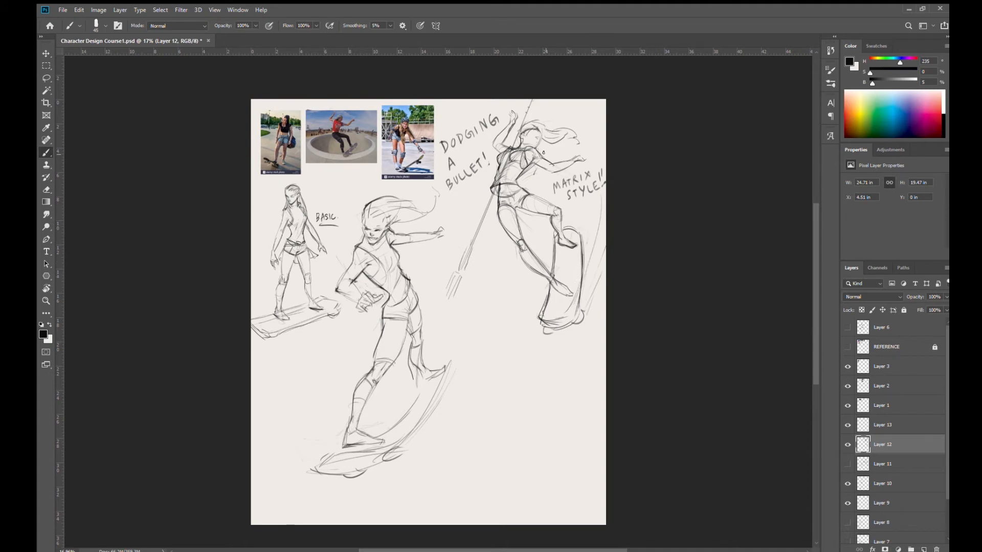
left_click_drag(529, 138, 536, 141)
- Make Layer 13 the active layer and save the document
left_click(919, 429)
left_click_drag(527, 365, 518, 323)
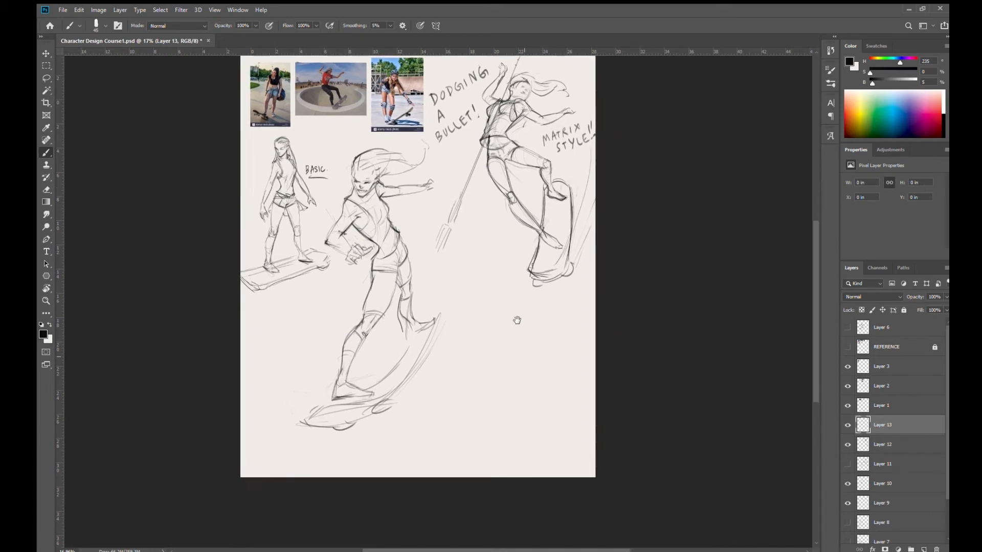
scroll(517, 322, "up", 1)
key("ctrl+s")
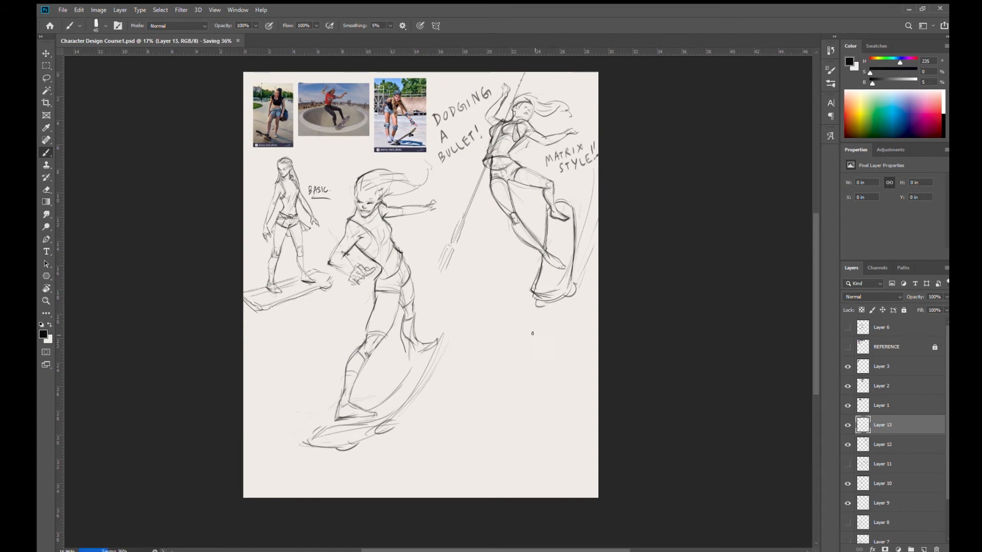
mouse_move(515, 320)
left_mouse_down()
mouse_move(515, 335)
mouse_move(535, 321)
left_mouse_up()
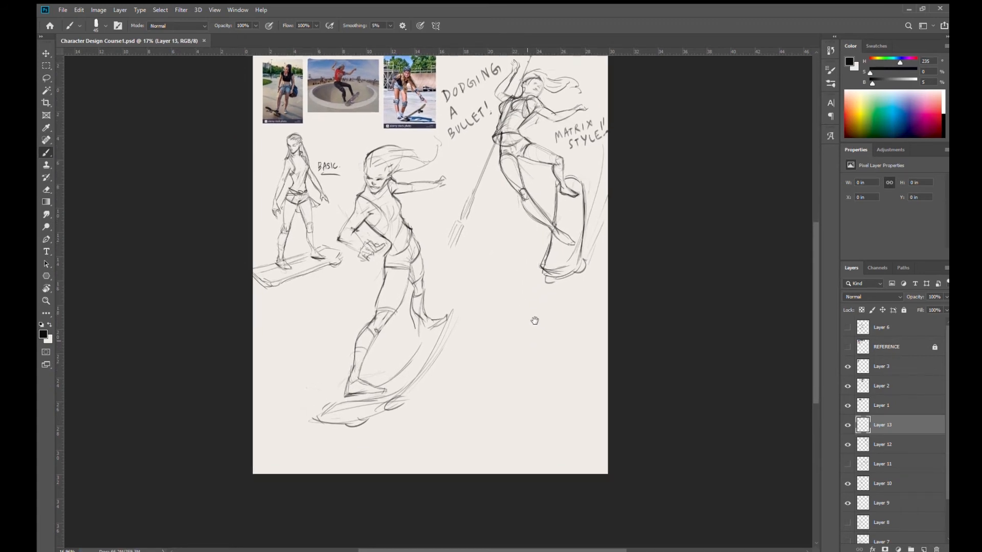
left_click_drag(475, 270, 494, 335)
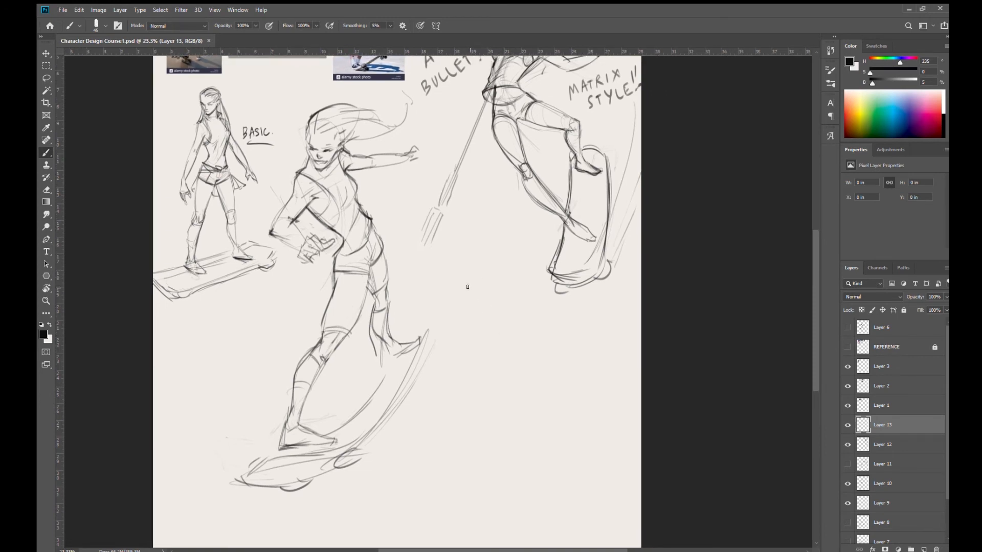
- Try a few faint starting strokes for another pose in the empty area below the bullet
left_click_drag(464, 270, 461, 262)
left_click_drag(496, 255, 498, 395)
left_click_drag(507, 309, 500, 191)
mouse_move(497, 329)
left_mouse_down()
mouse_move(480, 309)
mouse_move(451, 346)
mouse_move(456, 373)
mouse_move(480, 337)
left_mouse_up()
scroll(456, 373, "down", 2)
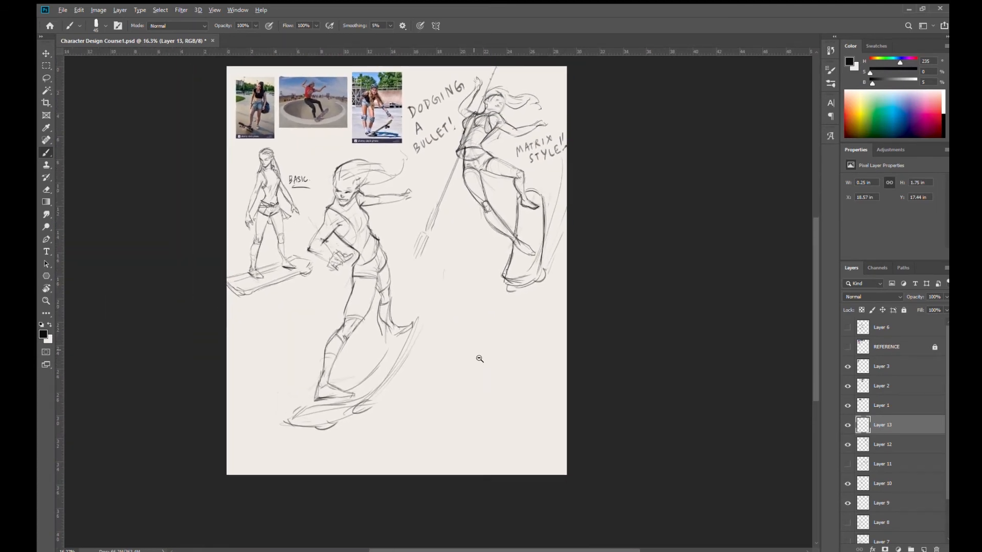
scroll(478, 357, "up", 1)
left_click_drag(491, 370, 494, 357)
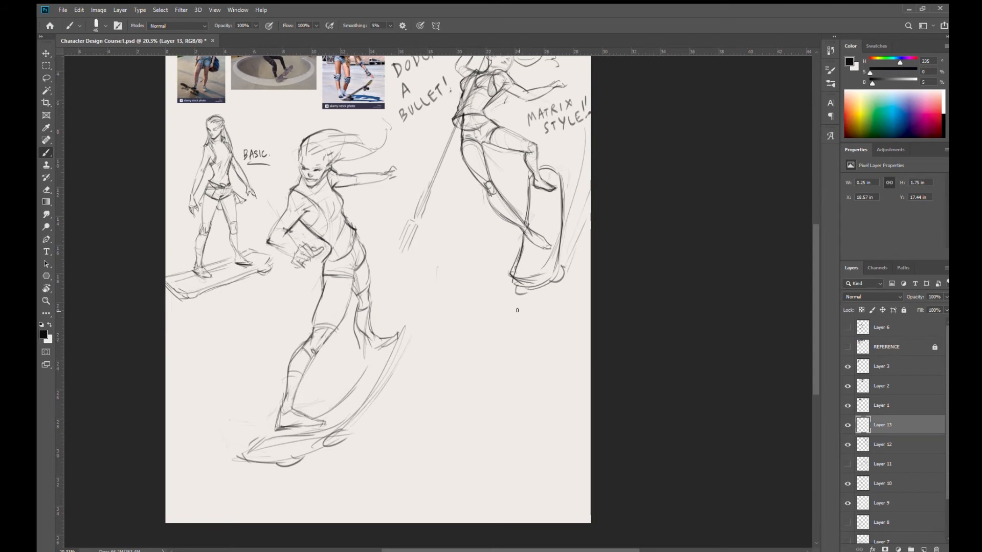
- On Layer 12, darken the third figure's hair strands and curled tip and refine the skateboard's wheel
mouse_move(517, 230)
left_mouse_down()
mouse_move(487, 355)
mouse_move(492, 322)
left_mouse_up()
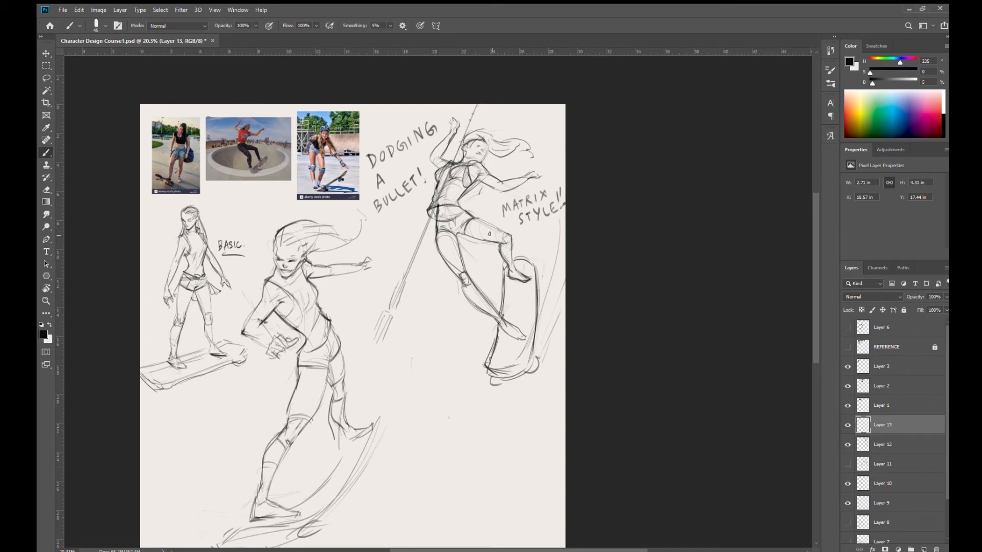
mouse_move(480, 288)
left_mouse_down()
mouse_move(476, 308)
mouse_move(504, 229)
mouse_move(494, 276)
left_mouse_up()
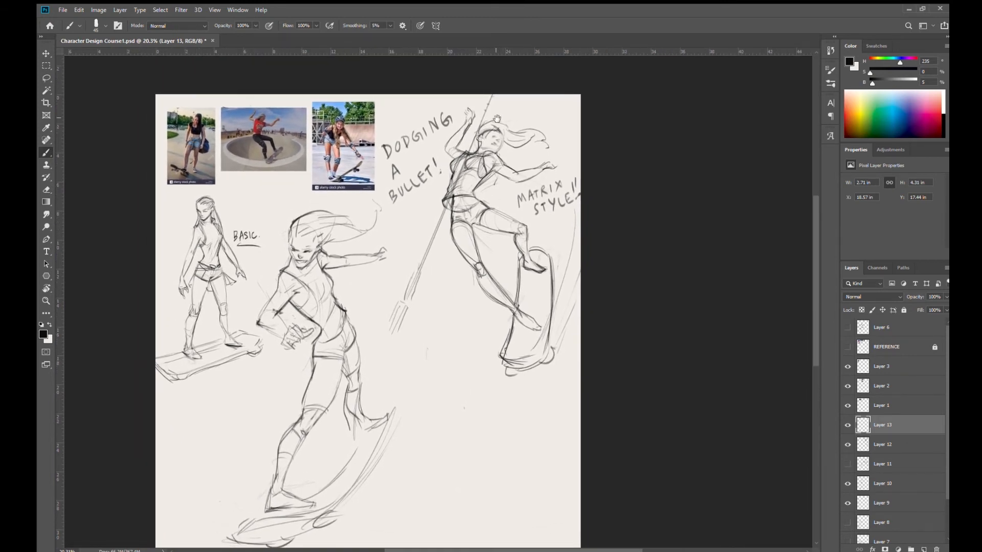
mouse_move(506, 174)
left_mouse_down()
mouse_move(501, 199)
mouse_move(494, 184)
left_mouse_up()
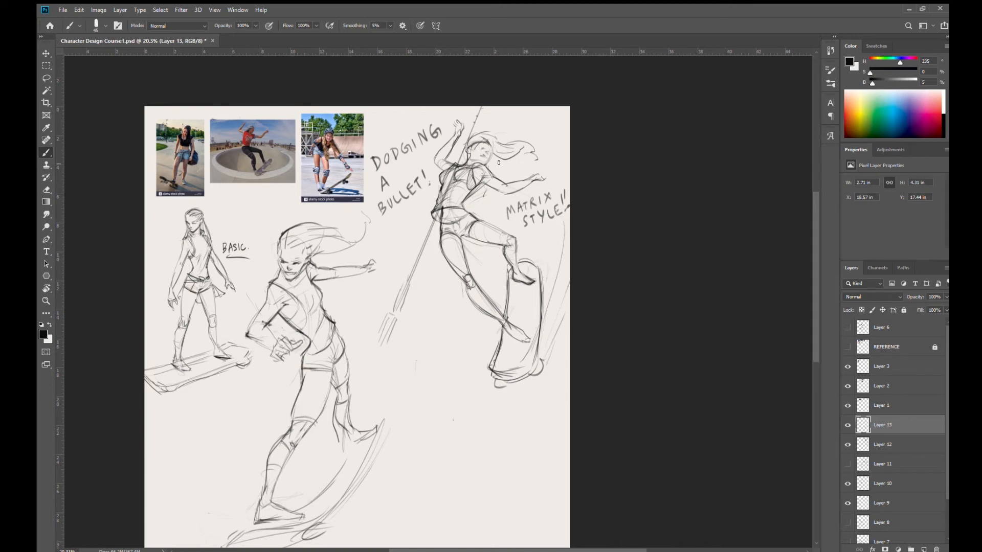
left_click(896, 450)
mouse_move(492, 162)
left_mouse_down()
mouse_move(535, 144)
mouse_move(543, 159)
mouse_move(535, 162)
left_mouse_up()
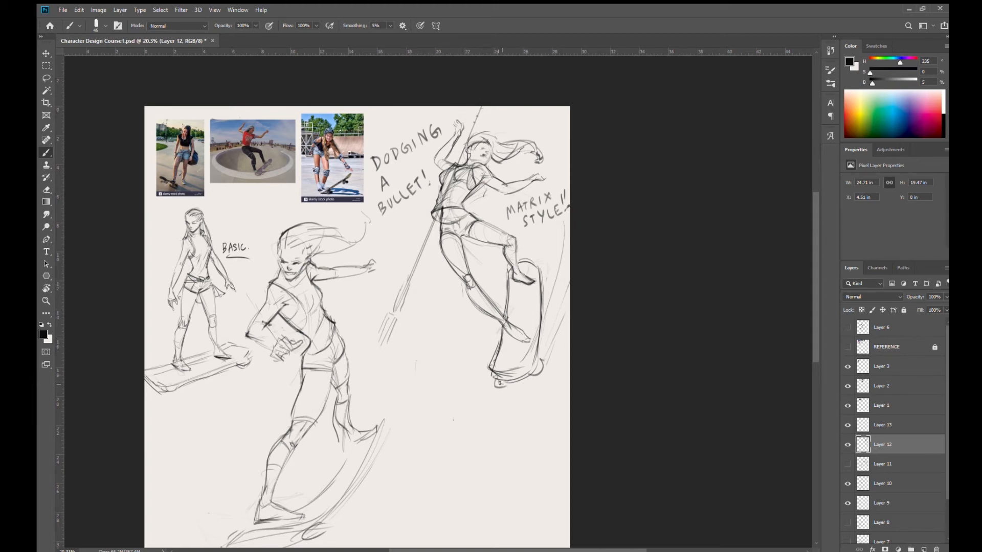
left_click_drag(507, 377, 535, 369)
- Sketch a small spiky mark beside the second figure's waist and strengthen the tip of the flowing hair
left_click_drag(479, 381, 534, 292)
left_click_drag(502, 334, 535, 347)
mouse_move(494, 316)
left_mouse_down()
mouse_move(472, 305)
mouse_move(496, 325)
left_mouse_up()
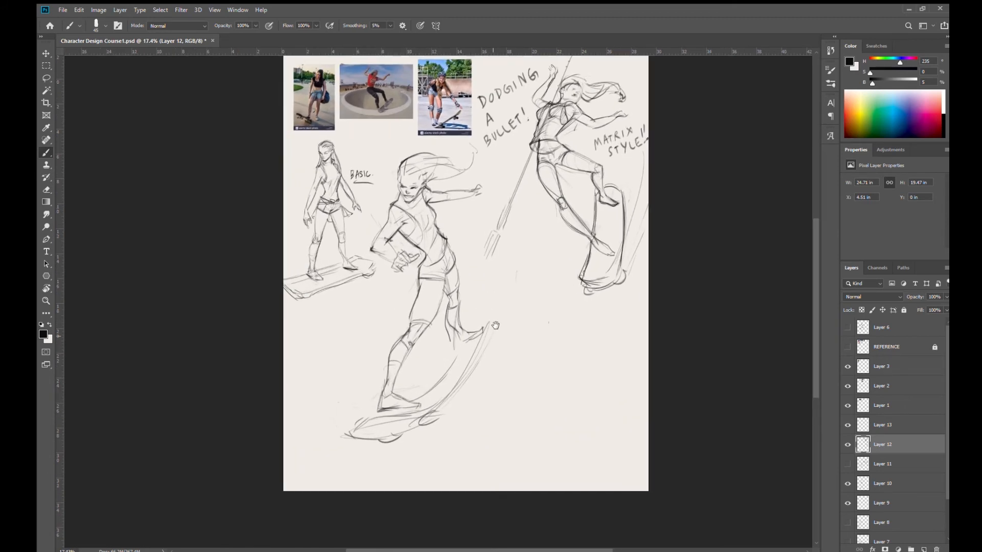
left_click_drag(528, 287, 498, 348)
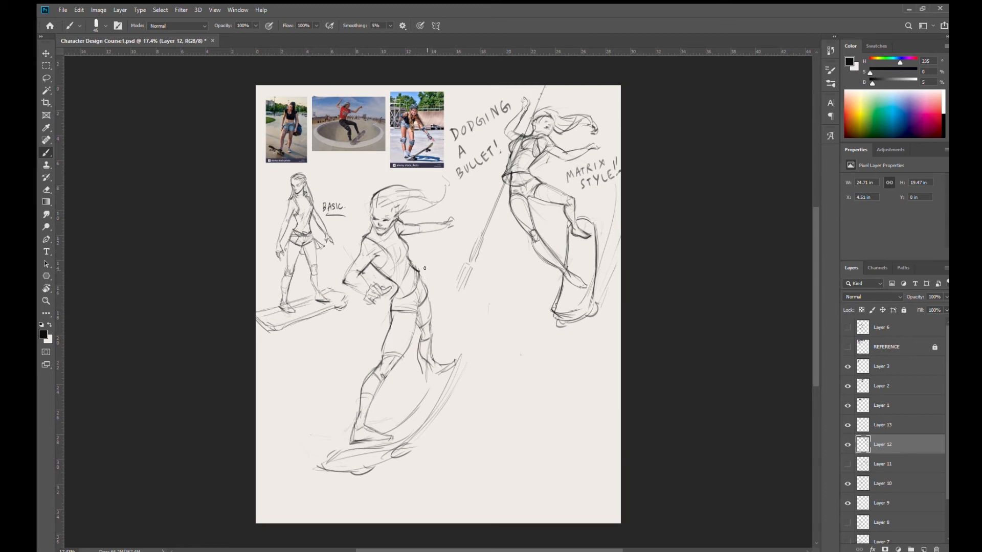
left_click_drag(427, 259, 420, 267)
mouse_move(380, 213)
left_mouse_down()
mouse_move(419, 243)
mouse_move(391, 267)
mouse_move(421, 265)
left_mouse_up()
mouse_move(424, 187)
left_mouse_down()
mouse_move(451, 186)
mouse_move(474, 150)
left_mouse_up()
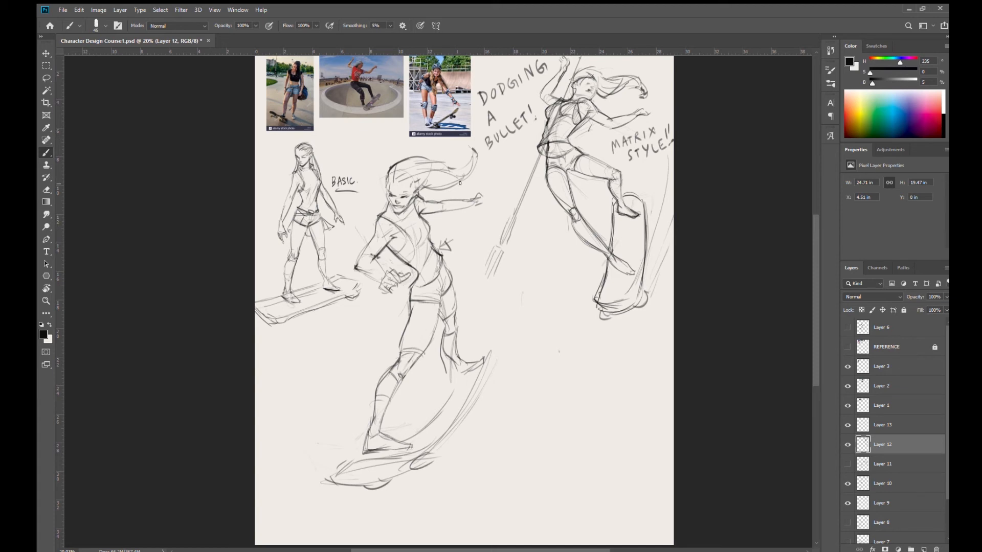
- Move the second figure on Layer 10 toward the middle of the page, away from the basic pose
left_click_drag(441, 305, 444, 302)
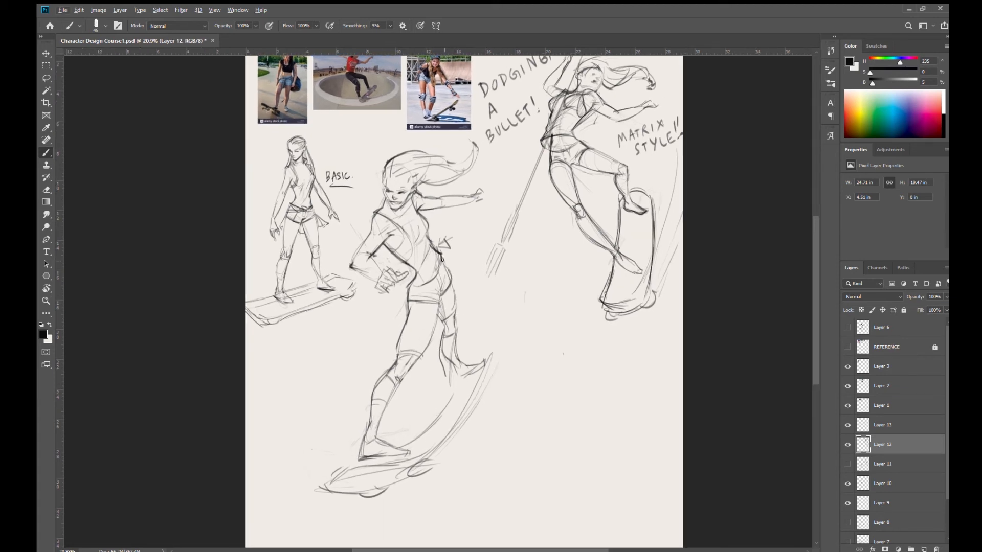
mouse_move(437, 252)
left_mouse_down()
mouse_move(449, 261)
mouse_move(441, 240)
mouse_move(456, 270)
mouse_move(455, 260)
mouse_move(474, 275)
mouse_move(485, 269)
mouse_move(481, 287)
mouse_move(512, 311)
mouse_move(496, 329)
left_mouse_up()
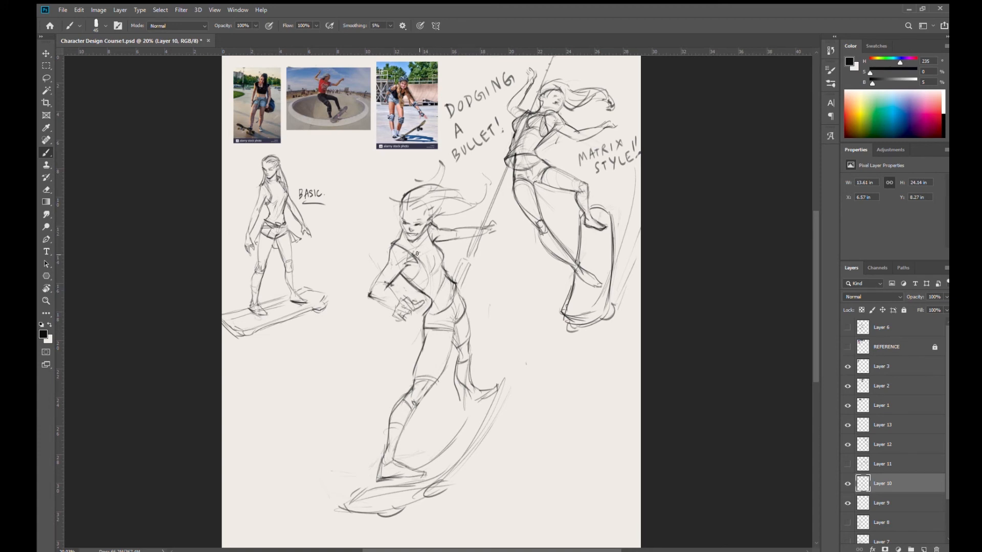
- Shift the second figure slightly closer to the basic pose and touch up its rear foot and outstretched hand
left_click_drag(446, 237, 420, 231)
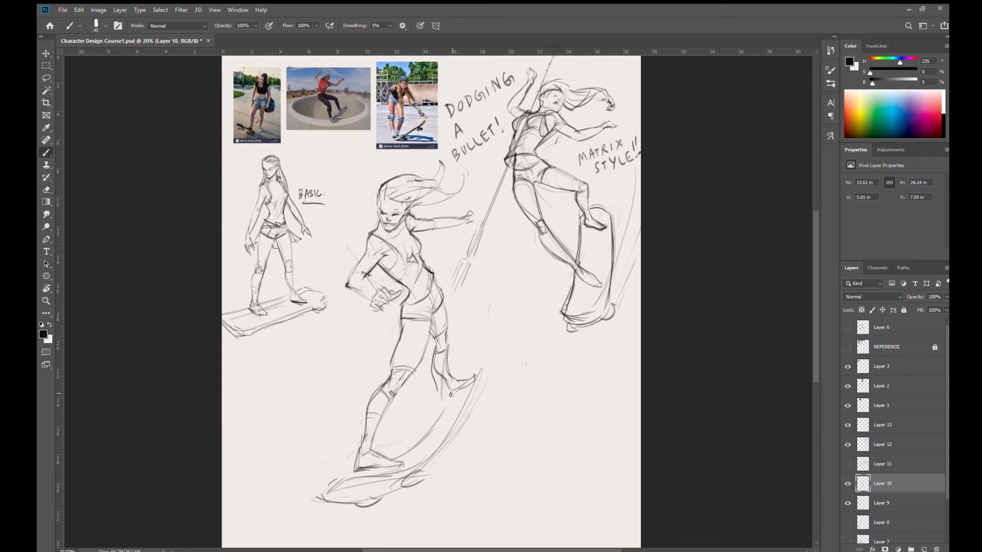
left_click_drag(449, 395, 472, 380)
left_click_drag(467, 218, 461, 223)
- Hide the bullet-dodging third figure on Layer 12 and the basic pose on Layer 9
left_click(602, 234, "ctrl")
left_click(847, 444)
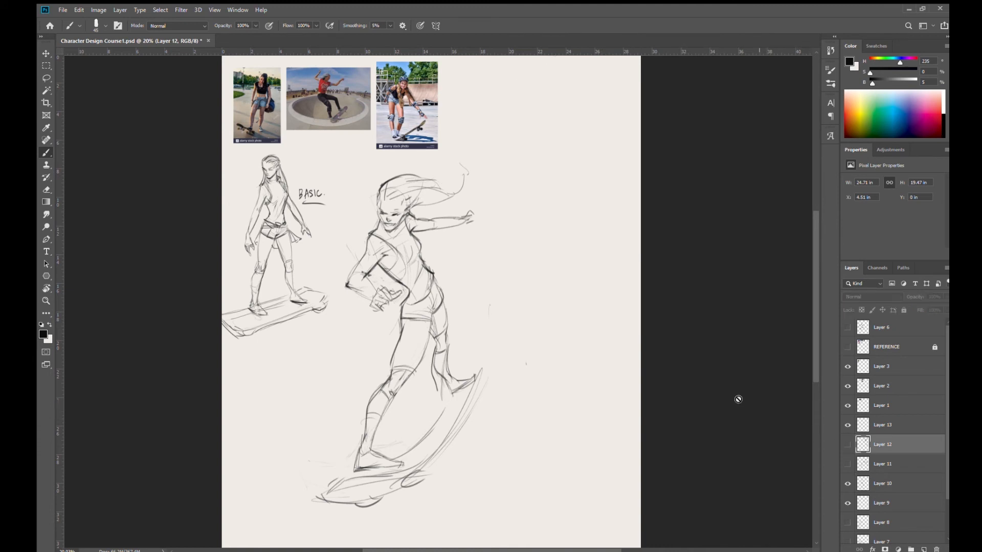
left_click(277, 227, "ctrl")
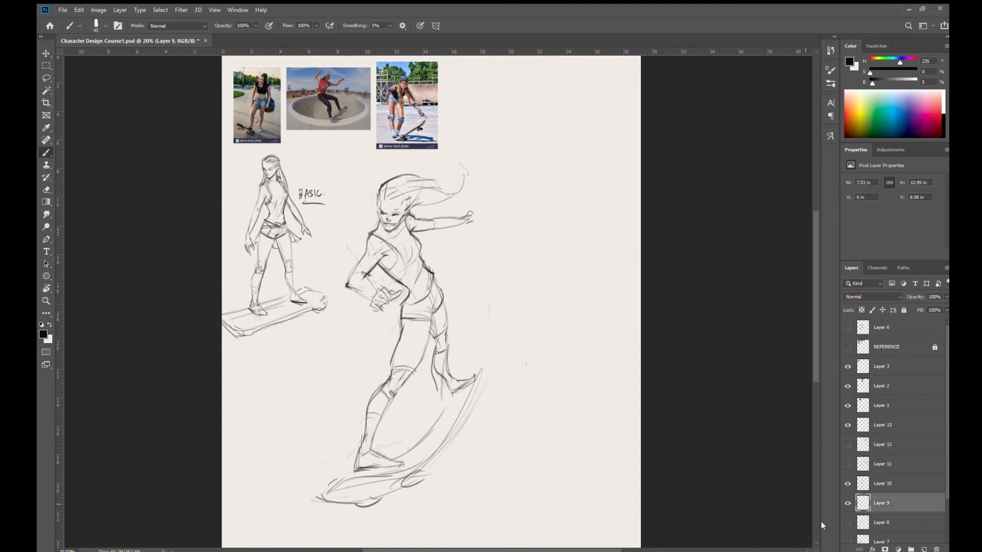
left_click(845, 502)
left_click(422, 130, "ctrl")
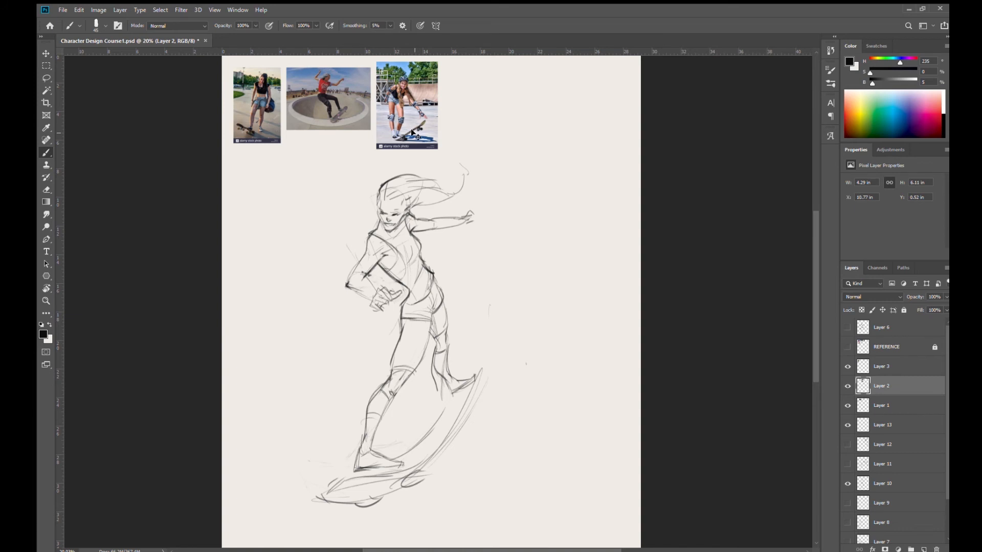
left_click(848, 386)
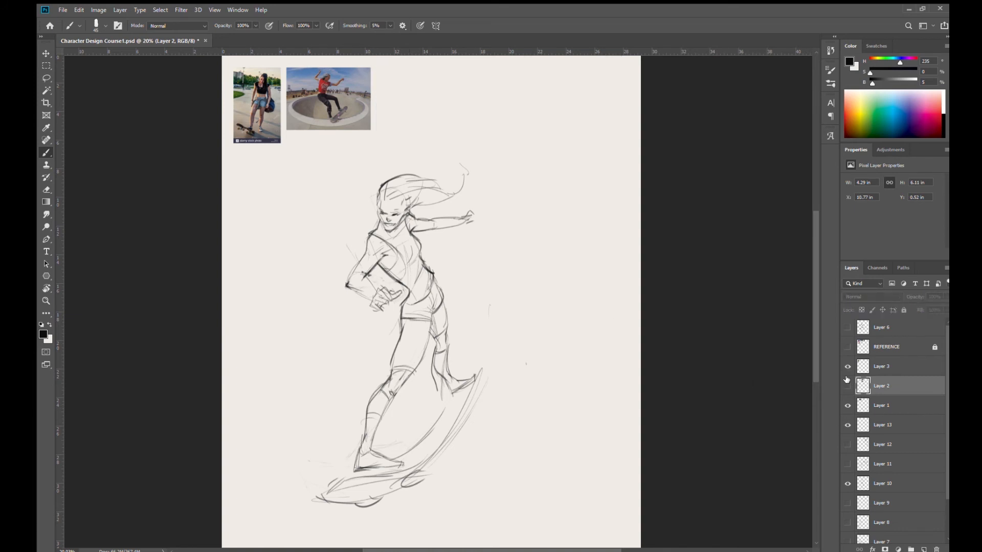
left_click(847, 387)
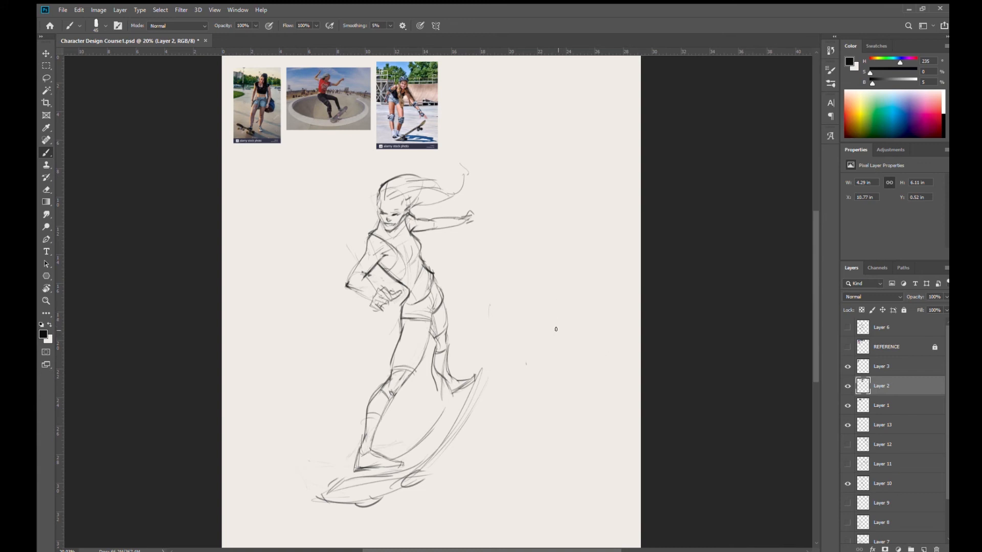
- Move the second figure on Layer 10 to the middle of the page, below the reference photos
left_click(397, 219, "ctrl")
left_click_drag(465, 361, 487, 343)
mouse_move(461, 268)
left_mouse_down()
mouse_move(406, 263)
mouse_move(457, 271)
mouse_move(452, 279)
mouse_move(499, 265)
left_mouse_up()
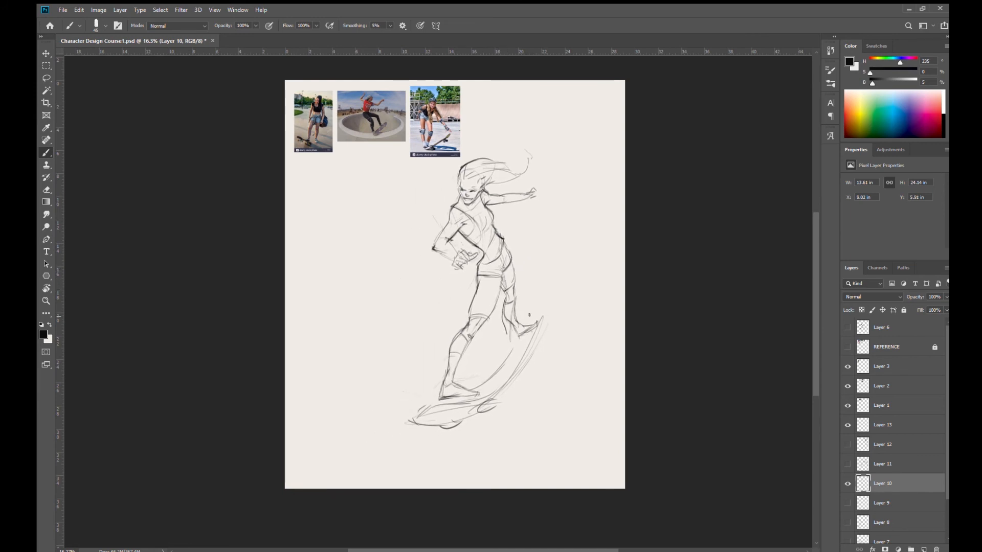
- Strengthen the second figure's rear foot, the skateboard's nose, the bent arm and the fingers of the outstretched hand
left_click_drag(511, 347, 522, 320)
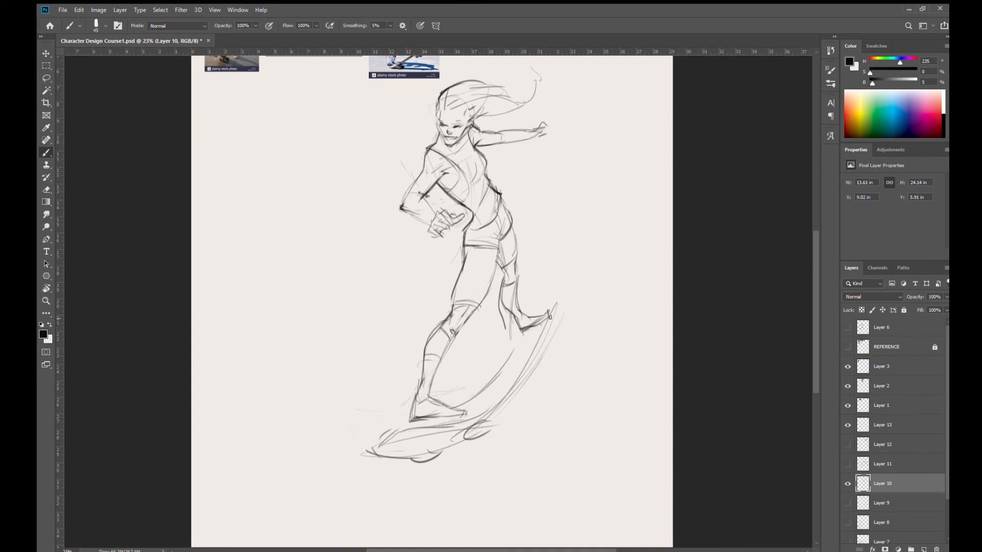
left_click_drag(531, 319, 550, 316)
mouse_move(365, 448)
left_mouse_down()
mouse_move(377, 452)
mouse_move(378, 442)
left_mouse_up()
mouse_move(421, 196)
left_mouse_down()
mouse_move(439, 221)
mouse_move(401, 210)
mouse_move(429, 223)
left_mouse_up()
left_click_drag(402, 200, 426, 148)
scroll(453, 183, "up", 2)
left_click_drag(532, 174, 548, 161)
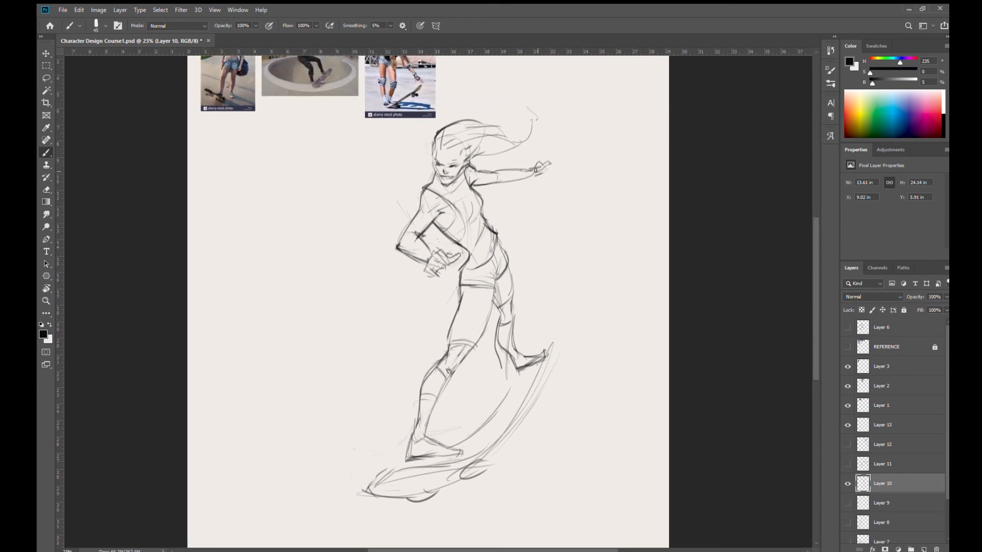
mouse_move(518, 245)
left_mouse_down()
mouse_move(530, 220)
mouse_move(527, 191)
mouse_move(495, 177)
mouse_move(526, 169)
left_mouse_up()
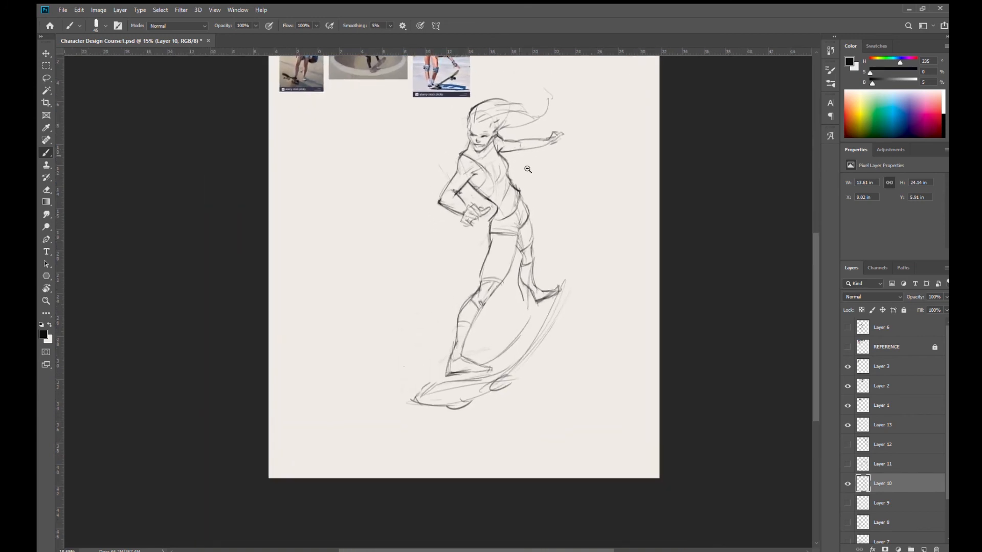
left_click_drag(400, 195, 457, 152)
key("ctrl+z")
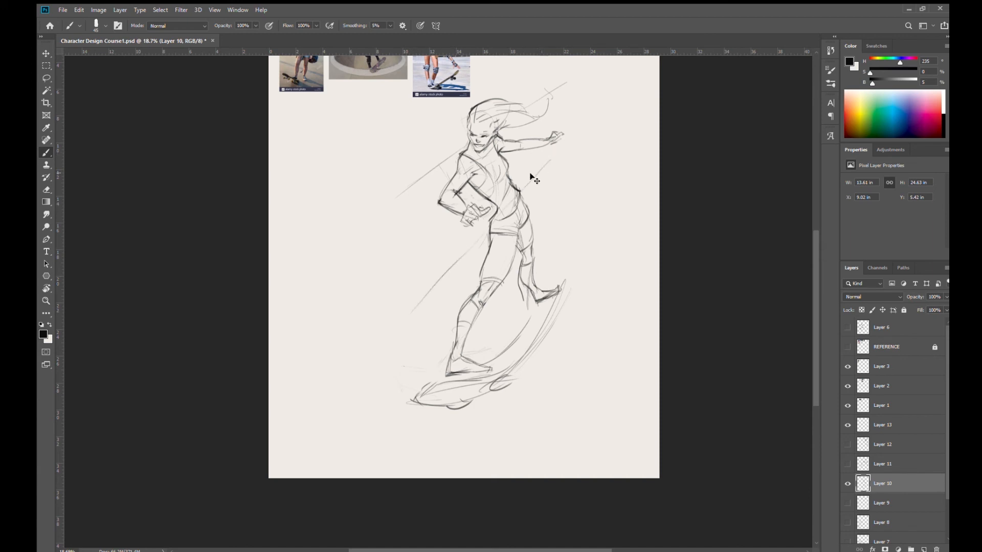
key("ctrl+z")
- Add a new layer above Layer 10 and draw diagonal speed lines around the figure's shoulder, waist, hair and skateboard
left_click(923, 549)
left_click_drag(475, 237, 453, 261)
left_click_drag(518, 193, 558, 154)
left_click_drag(459, 154, 403, 194)
left_click_drag(520, 107, 539, 92)
left_click_drag(494, 365, 566, 256)
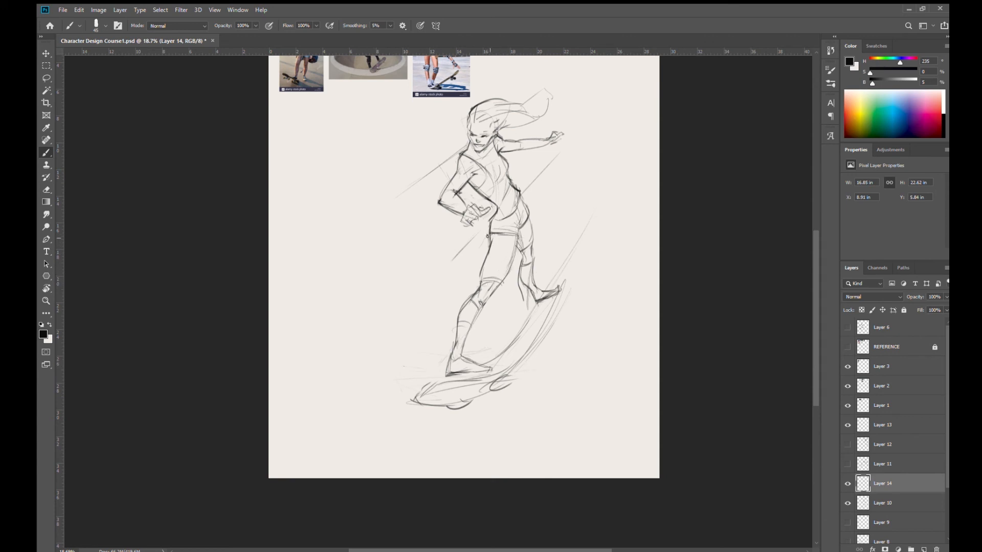
left_click_drag(489, 237, 512, 236)
left_click_drag(539, 245, 557, 220)
left_click_drag(567, 207, 543, 273)
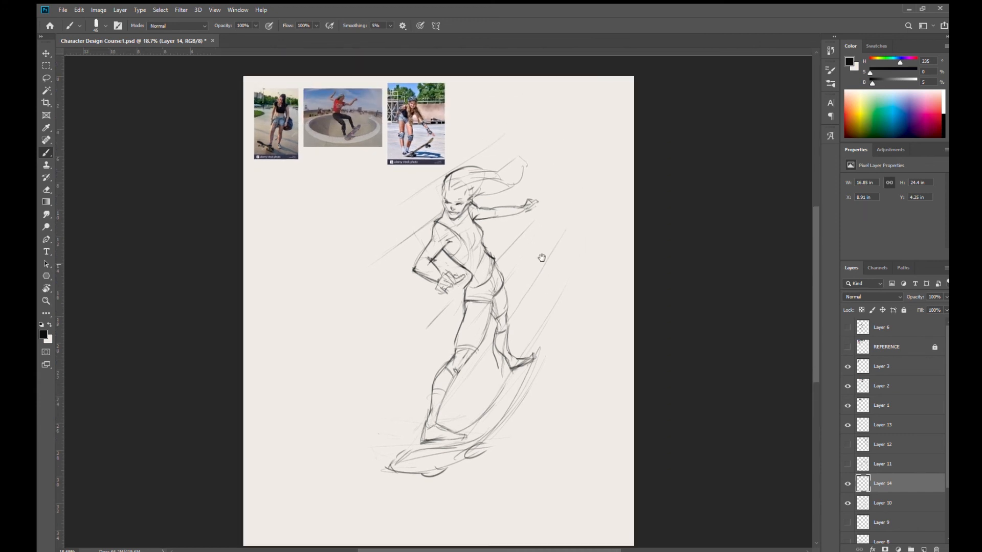
- Extend the speed lines with long strokes converging on the page's upper-right corner and add one inside the board's curve
left_click_drag(613, 125, 570, 226)
left_click_drag(514, 162, 611, 83)
left_click_drag(494, 147, 589, 88)
left_click_drag(500, 172, 625, 72)
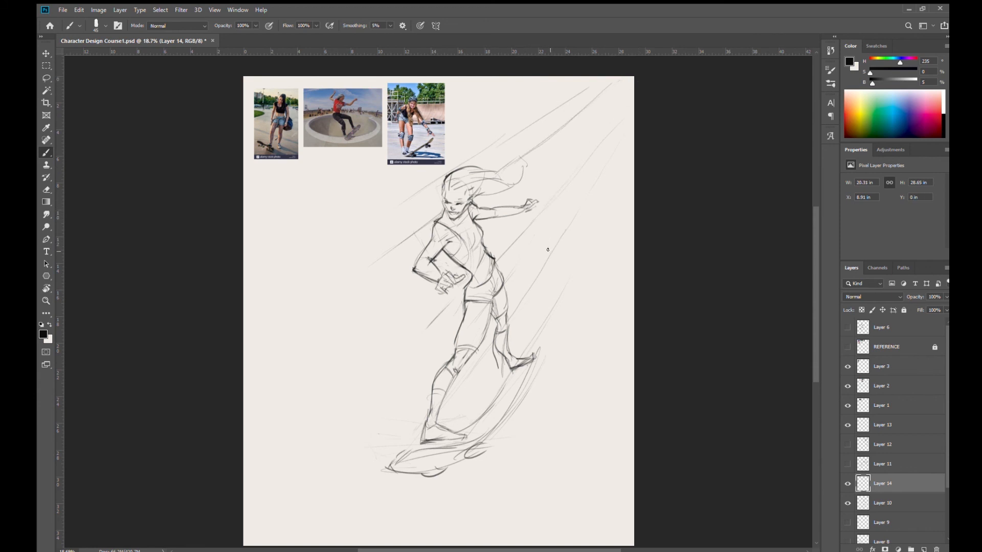
left_click_drag(558, 237, 628, 132)
mouse_move(542, 141)
left_mouse_down()
mouse_move(573, 99)
mouse_move(619, 74)
left_mouse_up()
left_click_drag(559, 297, 629, 161)
left_click_drag(520, 369, 481, 392)
mouse_move(478, 436)
left_mouse_down()
mouse_move(387, 453)
mouse_move(436, 437)
mouse_move(387, 453)
mouse_move(391, 474)
mouse_move(381, 459)
mouse_move(393, 447)
mouse_move(467, 437)
mouse_move(436, 437)
left_mouse_up()
key("ctrl+z")
key("ctrl+z")
key("ctrl+z")
key("ctrl+z")
key("ctrl+z")
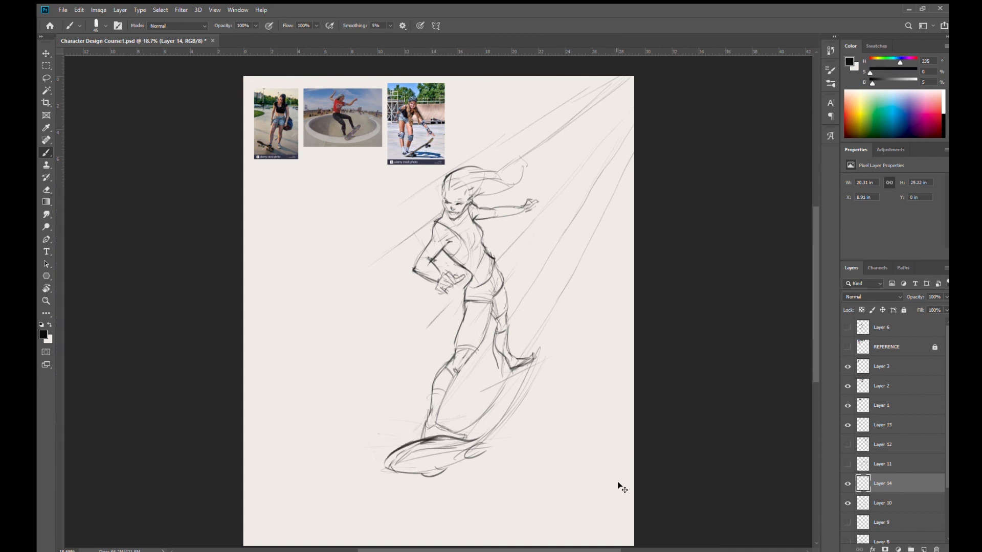
- On Layer 10, redraw the skateboard's nose and its curved inner and outer edges with darker strokes
left_click(897, 502)
mouse_move(479, 436)
left_mouse_down()
mouse_move(421, 434)
mouse_move(450, 439)
mouse_move(407, 438)
mouse_move(422, 440)
mouse_move(381, 455)
mouse_move(410, 435)
mouse_move(385, 450)
mouse_move(398, 474)
mouse_move(385, 471)
mouse_move(401, 470)
mouse_move(378, 464)
mouse_move(433, 441)
mouse_move(399, 447)
mouse_move(456, 438)
mouse_move(521, 397)
mouse_move(502, 416)
mouse_move(456, 432)
mouse_move(483, 411)
mouse_move(452, 433)
mouse_move(509, 379)
left_mouse_up()
left_click_drag(479, 415, 508, 371)
left_click_drag(478, 443, 528, 383)
left_click_drag(503, 423, 533, 368)
key("ctrl+z")
key("ctrl+z")
key("ctrl+z")
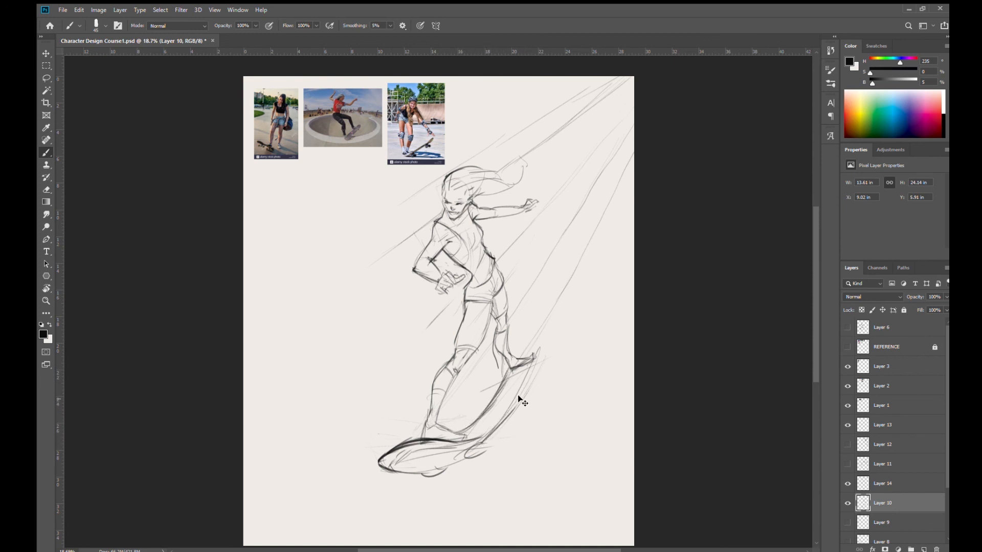
mouse_move(482, 441)
left_mouse_down()
mouse_move(532, 368)
mouse_move(537, 352)
mouse_move(524, 353)
mouse_move(532, 355)
left_mouse_up()
mouse_move(452, 440)
left_mouse_down()
mouse_move(490, 432)
mouse_move(506, 410)
left_mouse_up()
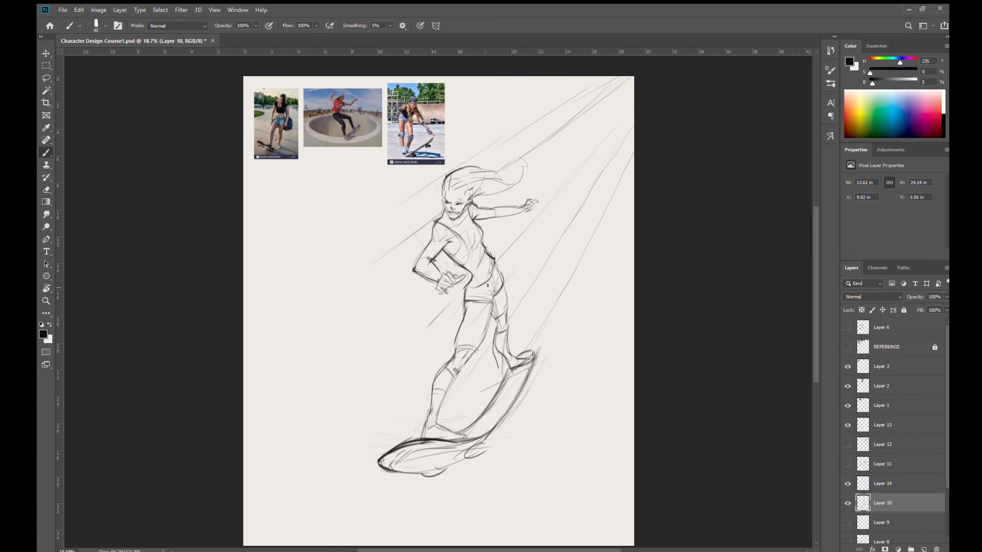
- Hide the speed lines on Layer 14 and return to the brush on Layer 10 around the figure's upper body
key("e")
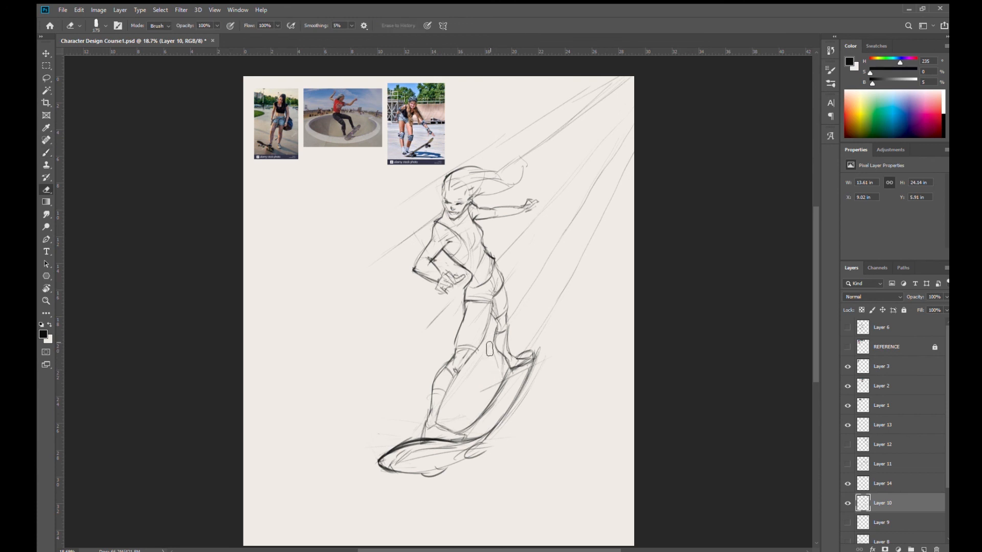
left_click(848, 484)
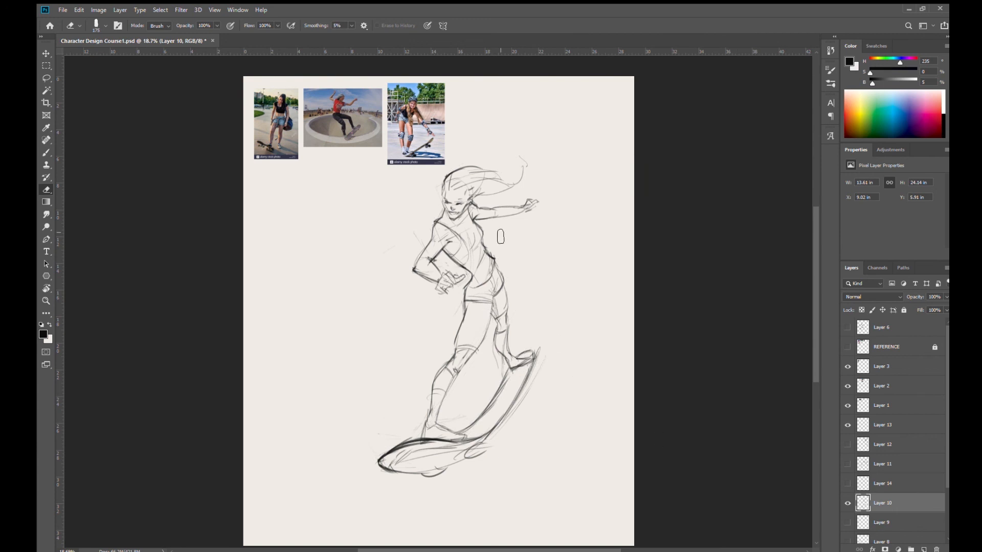
key("b")
left_click_drag(517, 287, 499, 321)
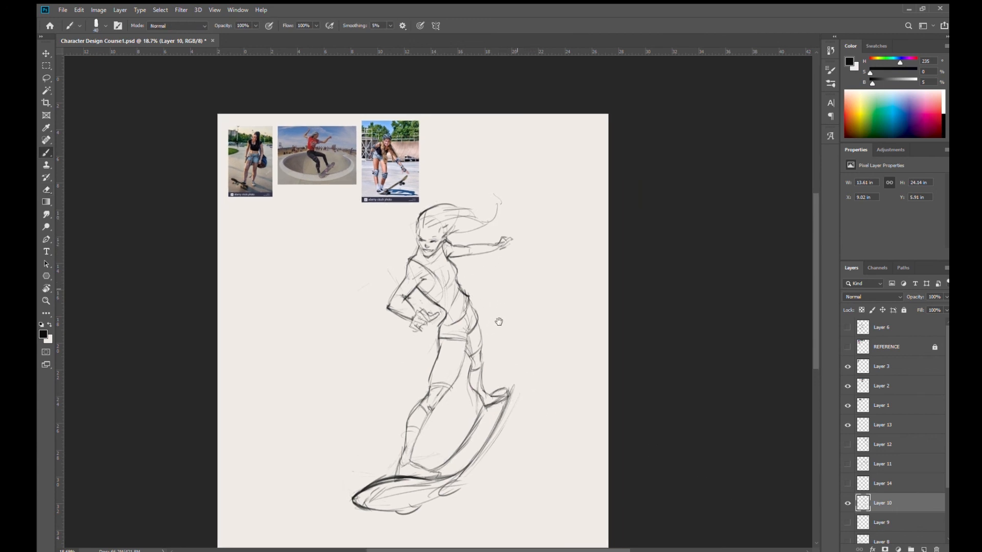
left_click_drag(488, 275, 458, 292)
left_click_drag(463, 247, 515, 326)
mouse_move(483, 293)
left_mouse_down()
mouse_move(504, 324)
mouse_move(522, 313)
mouse_move(527, 334)
mouse_move(506, 289)
left_mouse_up()
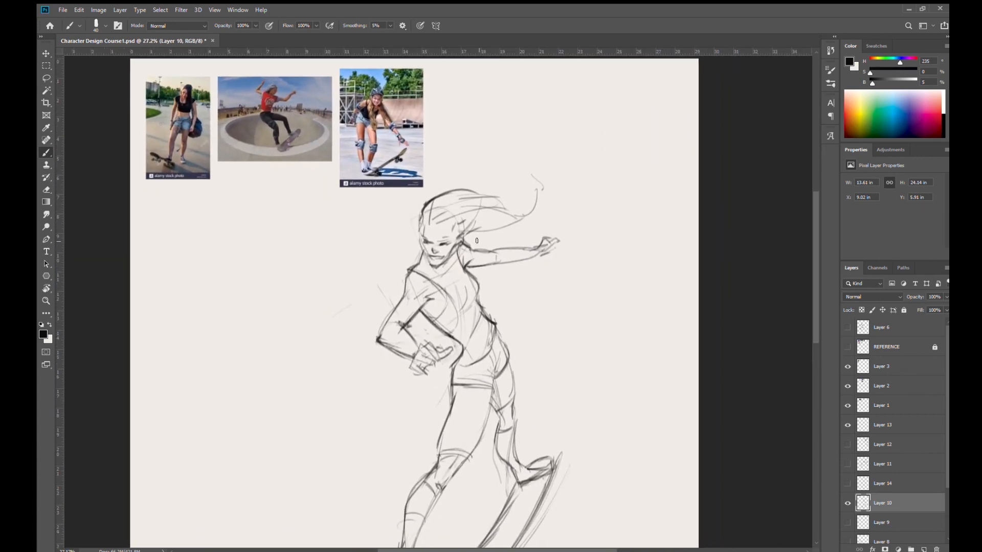